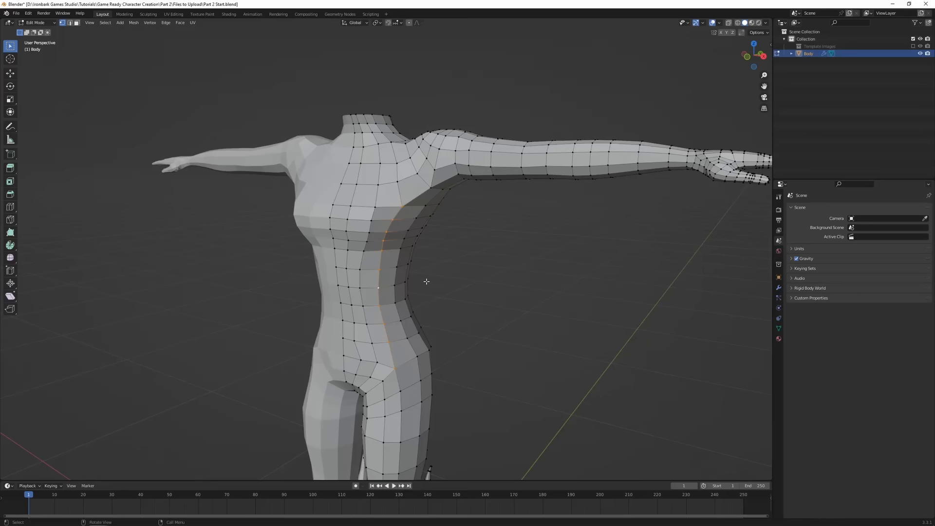
{"action": "key", "text": "g"}
{"action": "key", "text": "g"}
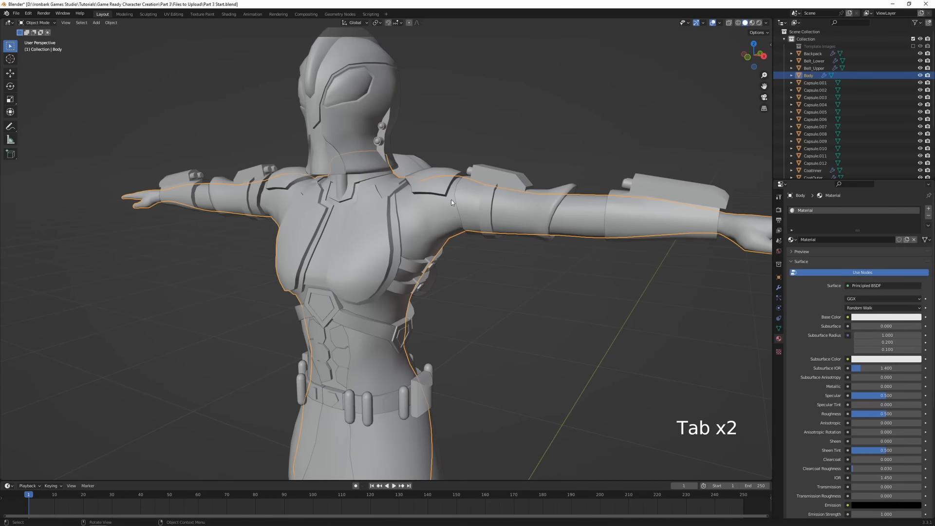
{"action": "key", "text": "Tab"}
{"action": "key", "text": "Tab"}
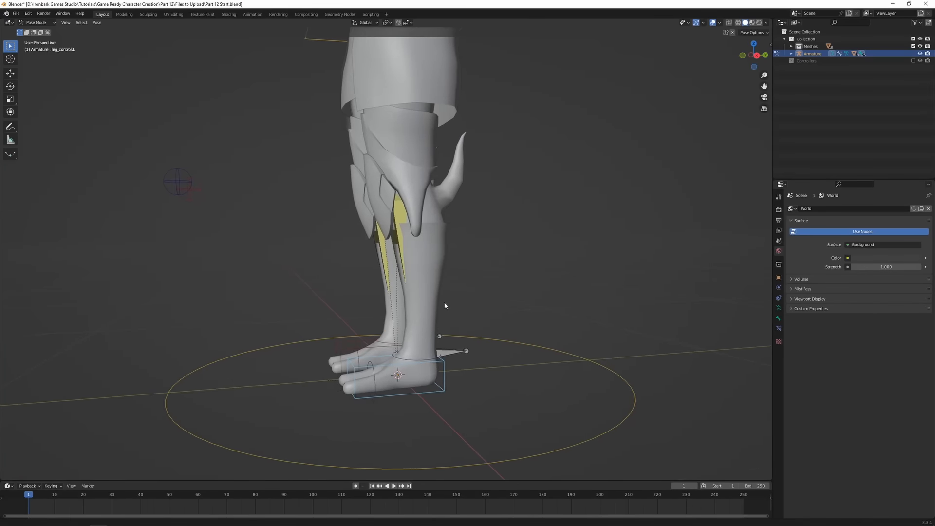
{"action": "middle_click_drag", "start_coordinate": [445, 305], "coordinate": [427, 318]}
{"action": "key", "text": "g"}
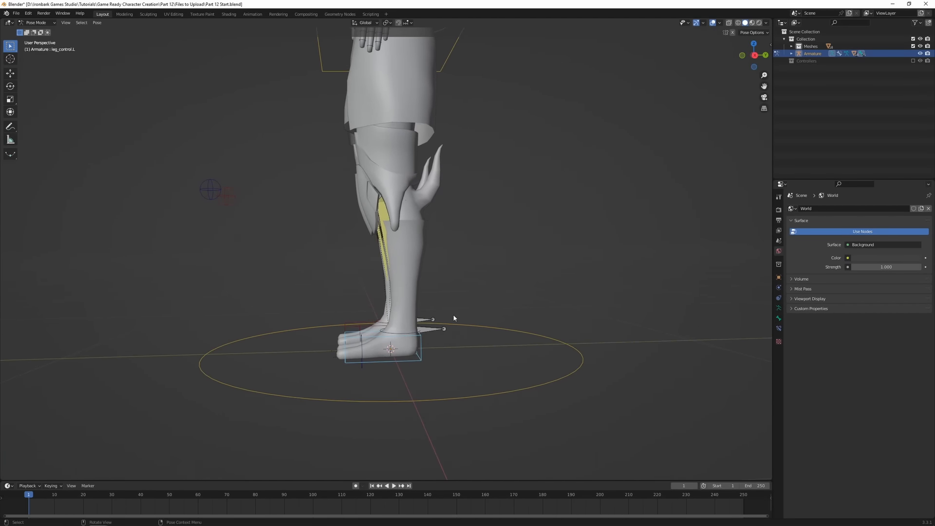
{"action": "key", "text": "shift+x"}
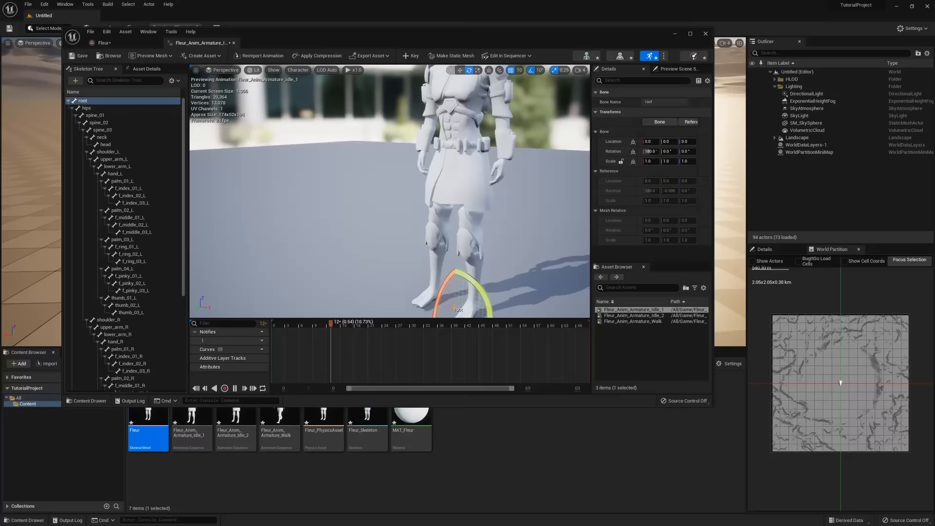
{"action": "scroll", "coordinate": [481, 188], "scroll_direction": "down", "scroll_amount": 5}
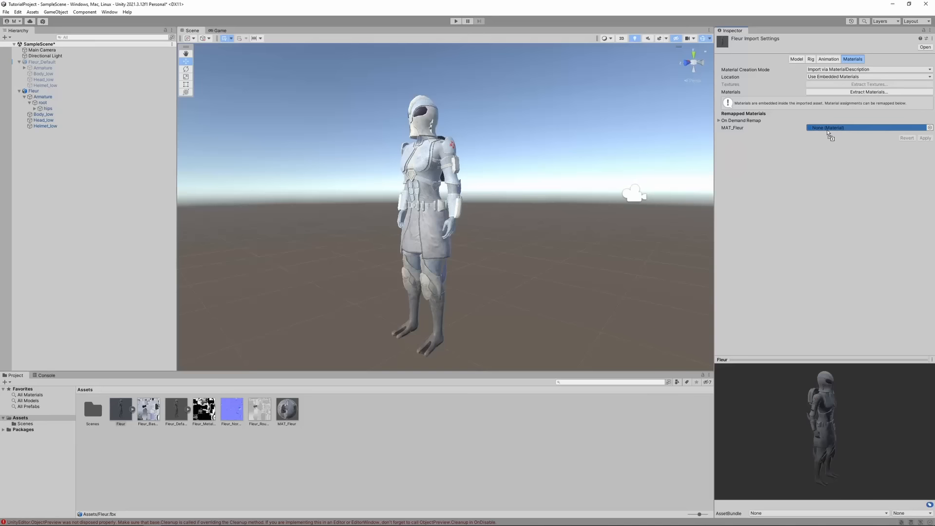
- Remap the imported Fleur model's MAT_Fleur slot to the MAT_Fleur material and apply the import settings
{"action": "left_click_drag", "start_coordinate": [827, 132], "coordinate": [827, 131]}
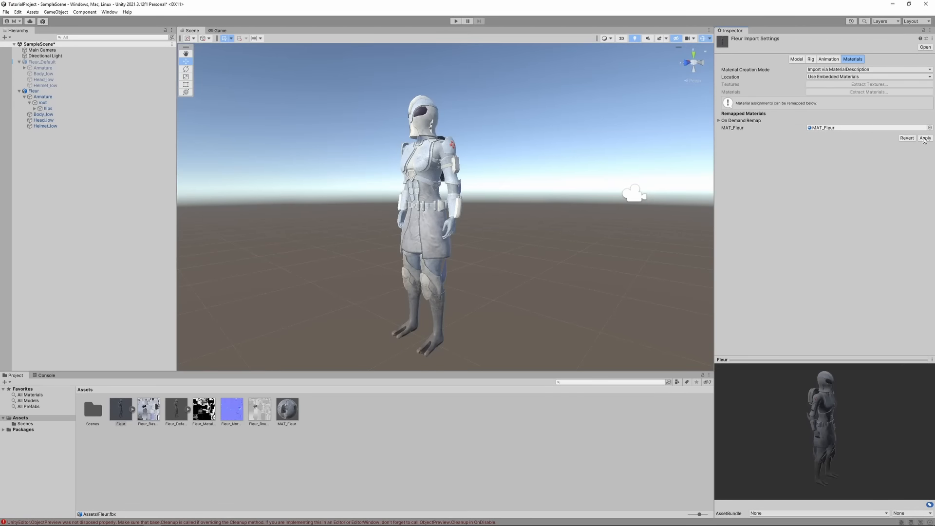
{"action": "left_click", "coordinate": [924, 138]}
{"action": "left_click", "coordinate": [828, 59]}
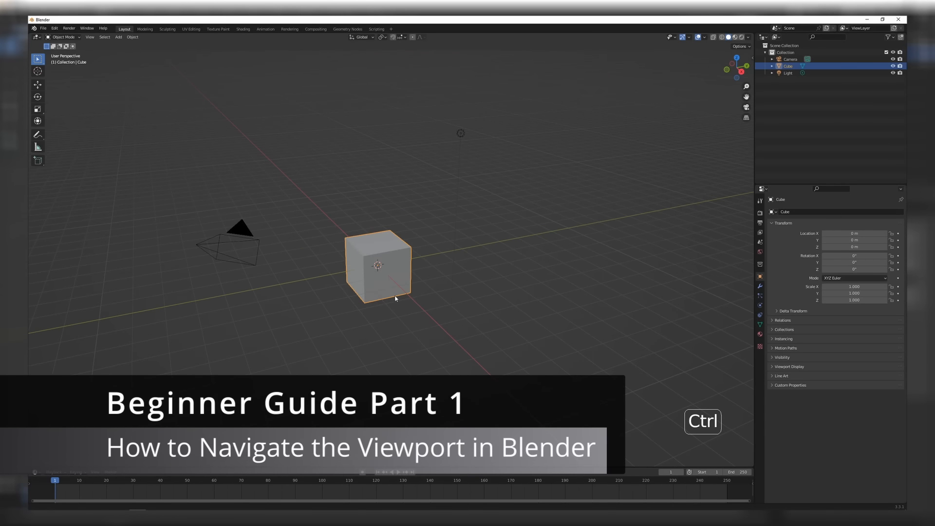
{"action": "middle_click_drag", "start_coordinate": [394, 297], "coordinate": [399, 261], "text": "ctrl"}
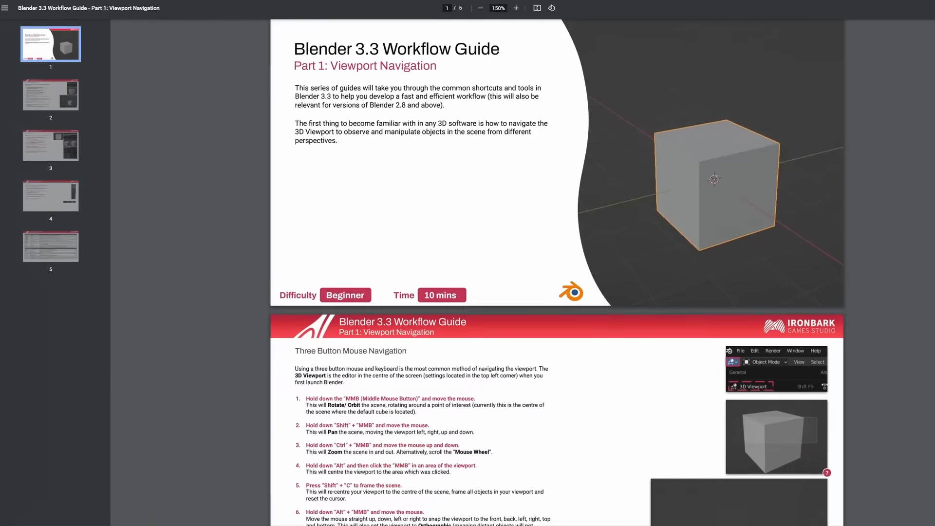
{"action": "scroll", "coordinate": [557, 273], "scroll_direction": "down", "scroll_amount": 5}
{"action": "scroll", "coordinate": [556, 273], "scroll_direction": "down", "scroll_amount": 6}
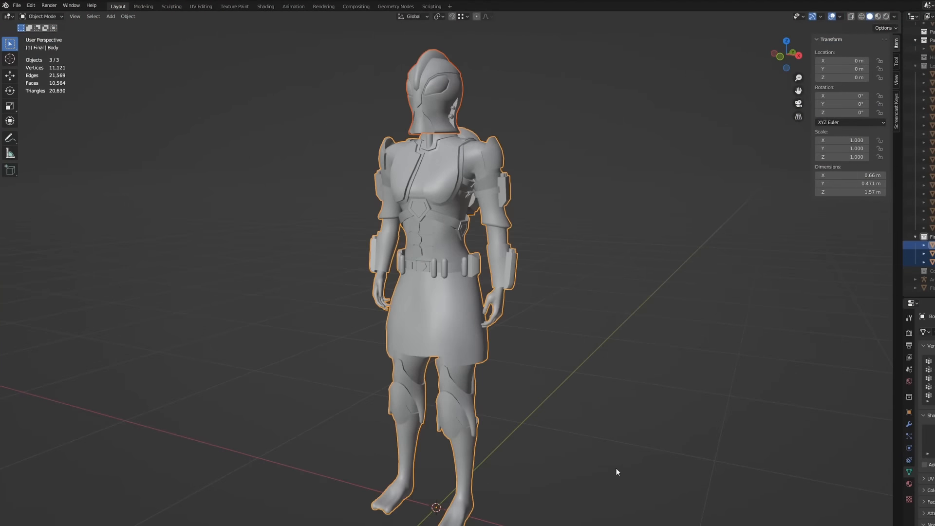
- Hide the character's helmet object so the head underneath is exposed
{"action": "key", "text": "Tab"}
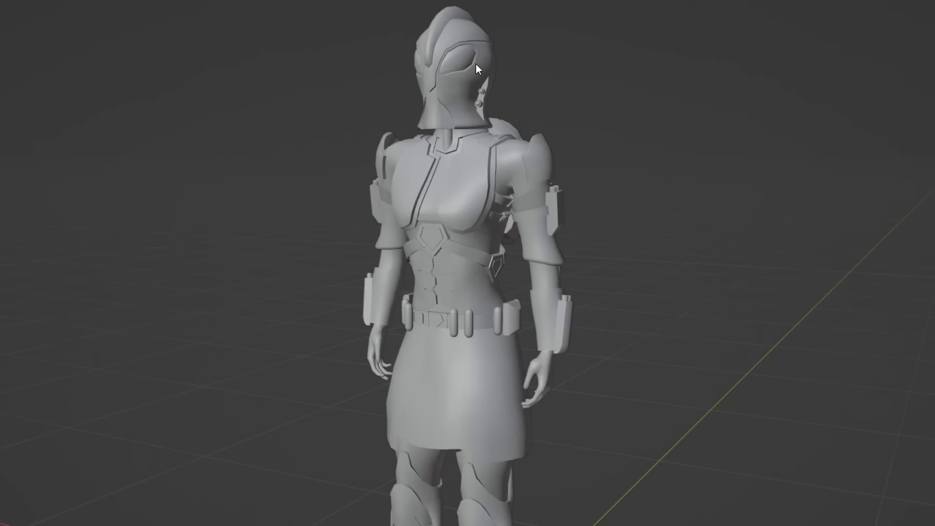
{"action": "left_click", "coordinate": [475, 64]}
{"action": "key", "text": "h"}
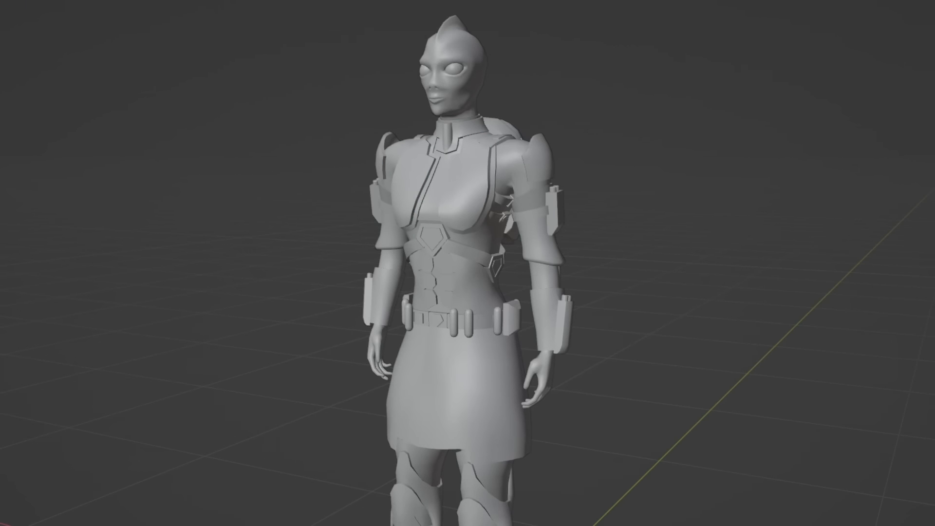
{"action": "scroll", "coordinate": [933, 206], "scroll_direction": "down", "scroll_amount": 3}
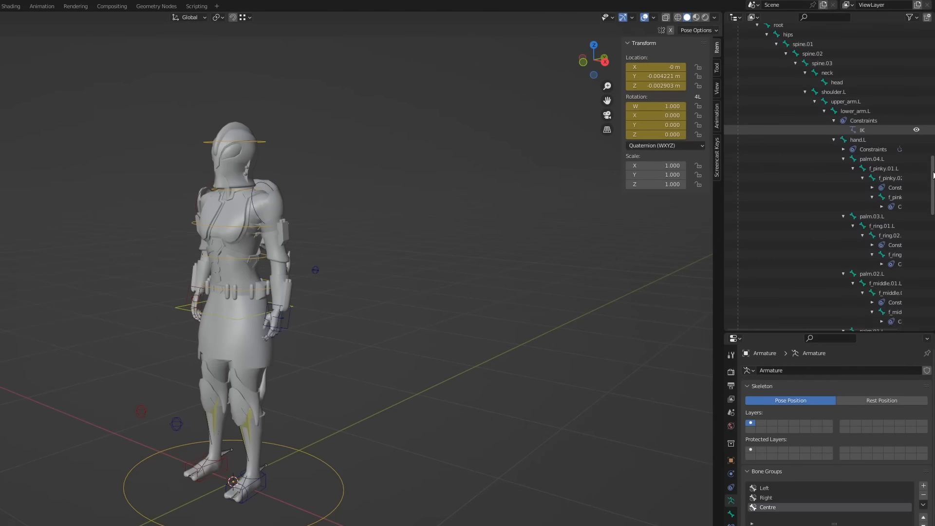
- Select the hips bone of the character rig in Pose Mode and move it along the Z axis
{"action": "scroll", "coordinate": [933, 207], "scroll_direction": "up", "scroll_amount": 5}
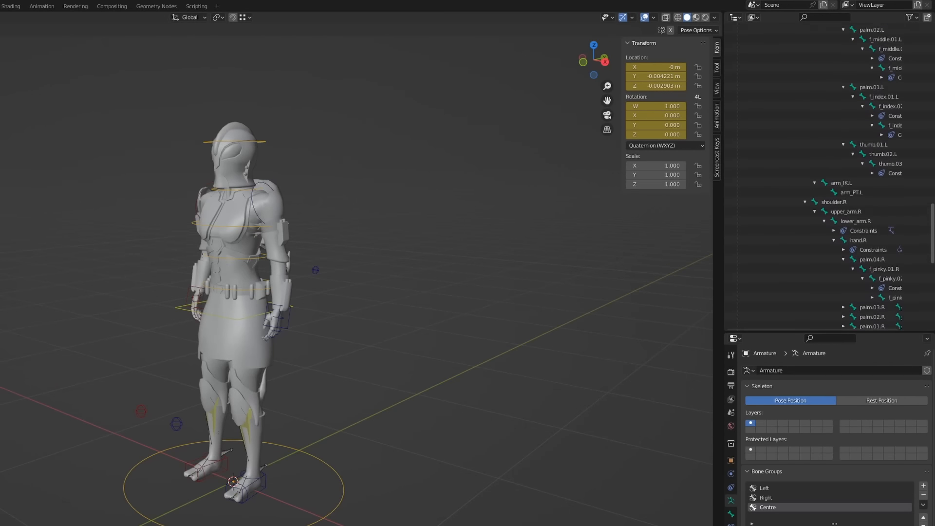
{"action": "scroll", "coordinate": [748, 195], "scroll_direction": "up", "scroll_amount": 6}
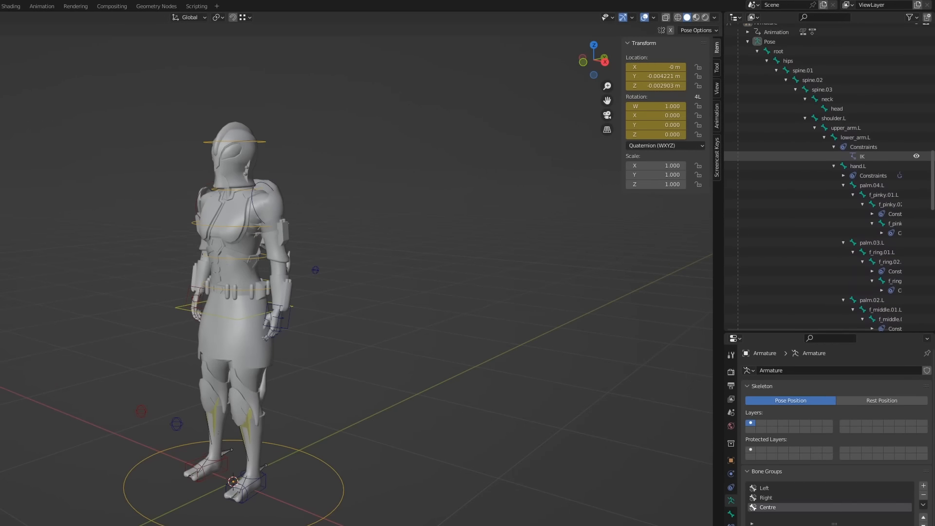
{"action": "left_click", "coordinate": [247, 318]}
{"action": "key", "text": "g"}
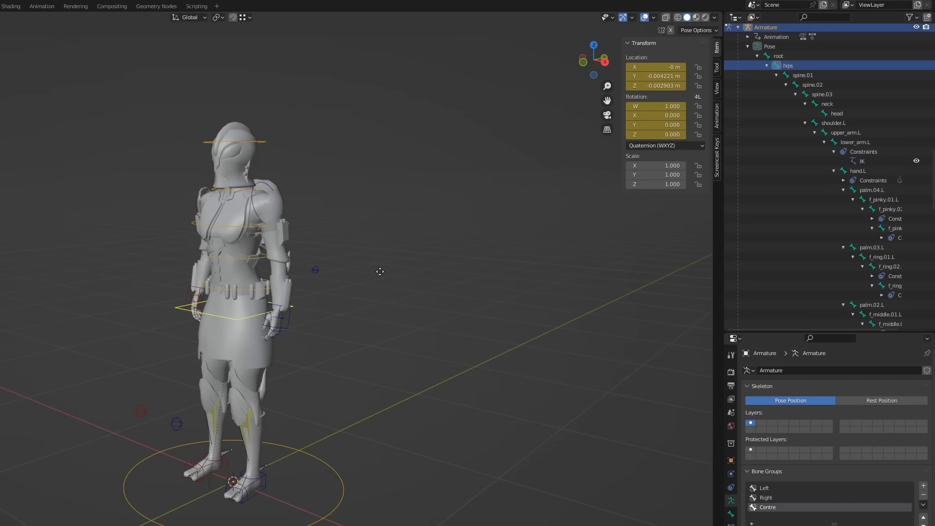
{"action": "key", "text": "z"}
{"action": "left_click", "coordinate": [311, 345]}
{"action": "left_click", "coordinate": [296, 325]}
{"action": "middle_click_drag", "start_coordinate": [296, 324], "coordinate": [322, 334]}
{"action": "key", "text": "g"}
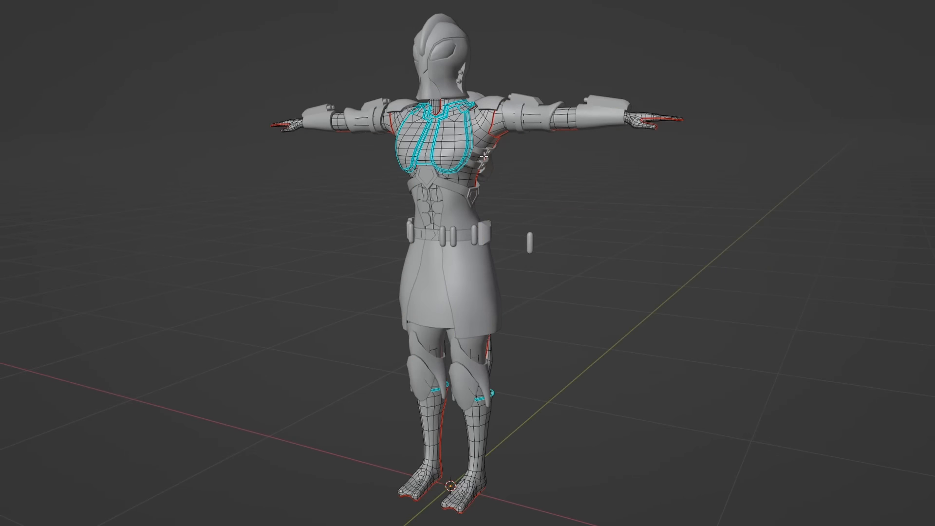
- Leave Edit Mode on the T-posed character, select several of its parts and isolate them in local view
{"action": "middle_click_drag", "start_coordinate": [483, 156], "coordinate": [486, 192]}
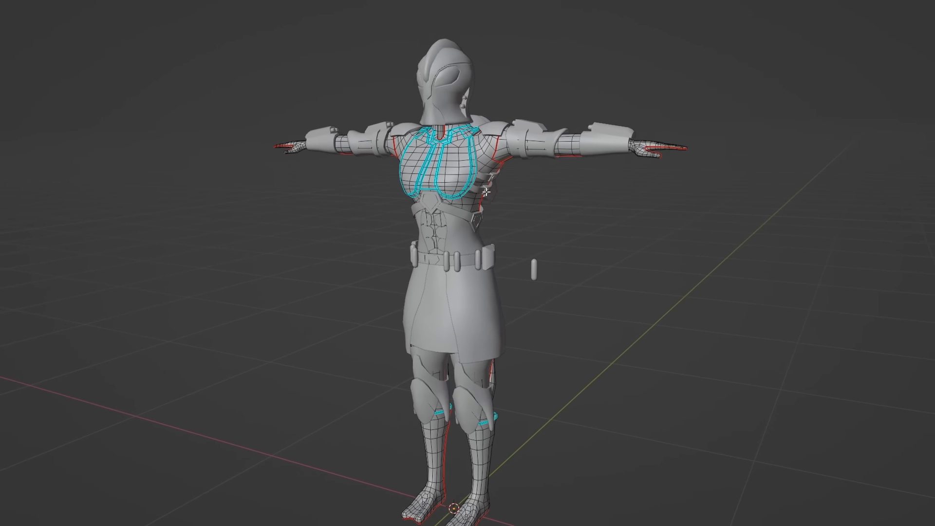
{"action": "scroll", "coordinate": [487, 191], "scroll_direction": "up", "scroll_amount": 3}
{"action": "middle_click_drag", "start_coordinate": [533, 99], "coordinate": [511, 246], "text": "shift"}
{"action": "scroll", "coordinate": [511, 247], "scroll_direction": "up", "scroll_amount": 1}
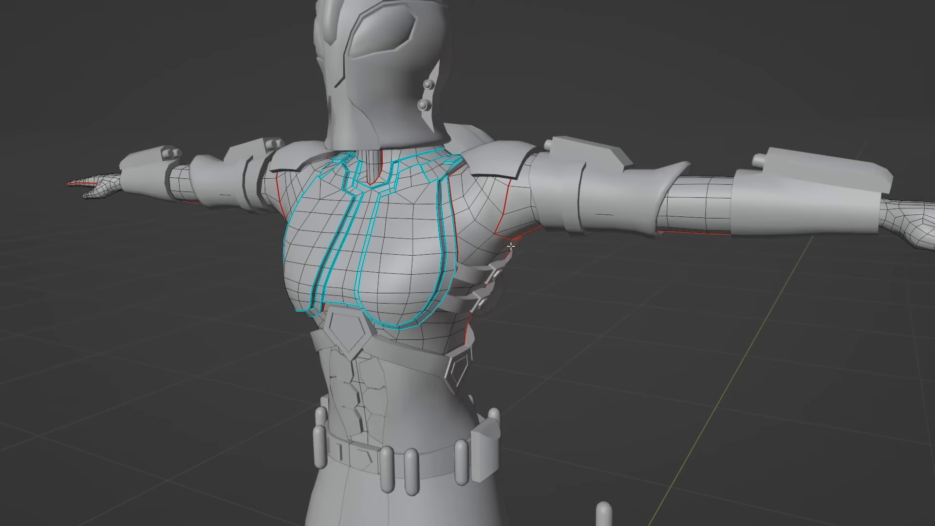
{"action": "scroll", "coordinate": [510, 246], "scroll_direction": "down", "scroll_amount": 3}
{"action": "middle_click_drag", "start_coordinate": [522, 292], "coordinate": [600, 249]}
{"action": "key", "text": "Tab"}
{"action": "scroll", "coordinate": [605, 271], "scroll_direction": "up", "scroll_amount": 3}
{"action": "left_click", "coordinate": [838, 228], "text": "shift"}
{"action": "left_click", "coordinate": [510, 192], "text": "shift"}
{"action": "scroll", "coordinate": [438, 340], "scroll_direction": "down", "scroll_amount": 1}
{"action": "left_click", "coordinate": [451, 413], "text": "shift"}
{"action": "key", "text": "KP_Divide"}
{"action": "left_click", "coordinate": [592, 265]}
{"action": "middle_click_drag", "start_coordinate": [600, 249], "coordinate": [463, 209], "text": "shift"}
{"action": "left_click", "coordinate": [446, 206]}
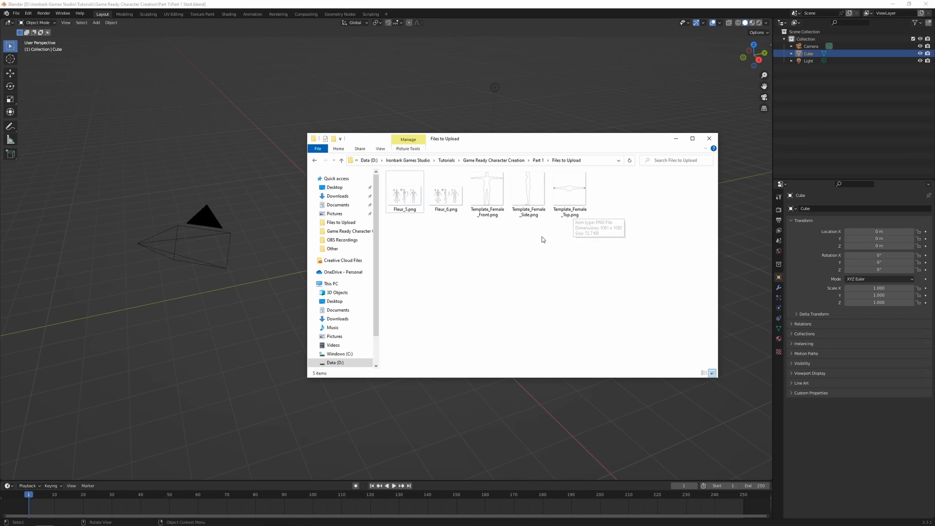
- Add Template_Female_Front.png, Template_Female_Side.png and Template_Female_Top.png from the Files to Upload folder to the Blender scene as reference images
{"action": "left_click", "coordinate": [493, 192]}
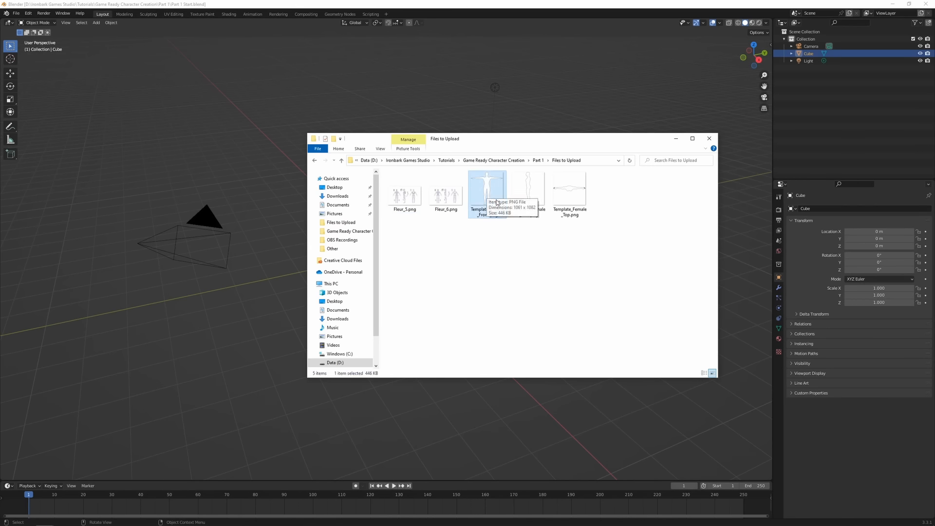
{"action": "left_click_drag", "start_coordinate": [506, 199], "coordinate": [404, 110]}
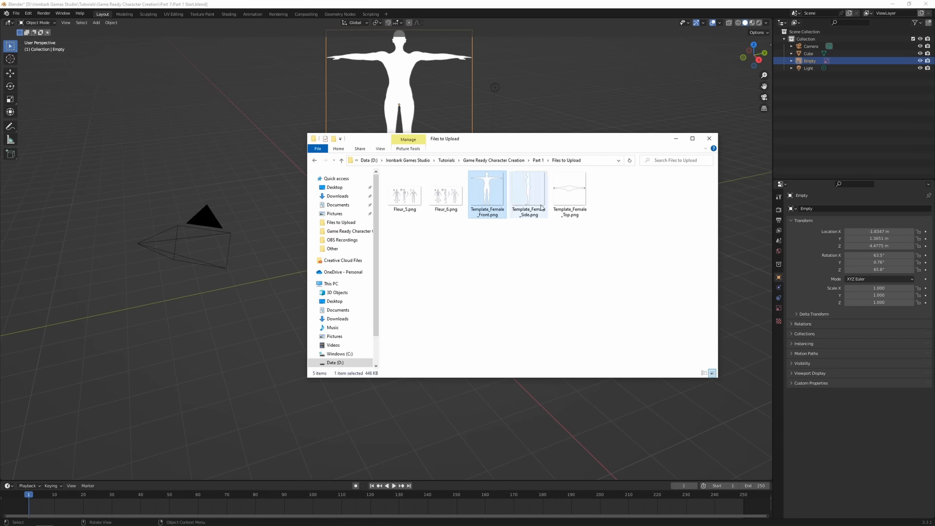
{"action": "left_click_drag", "start_coordinate": [542, 207], "coordinate": [332, 94]}
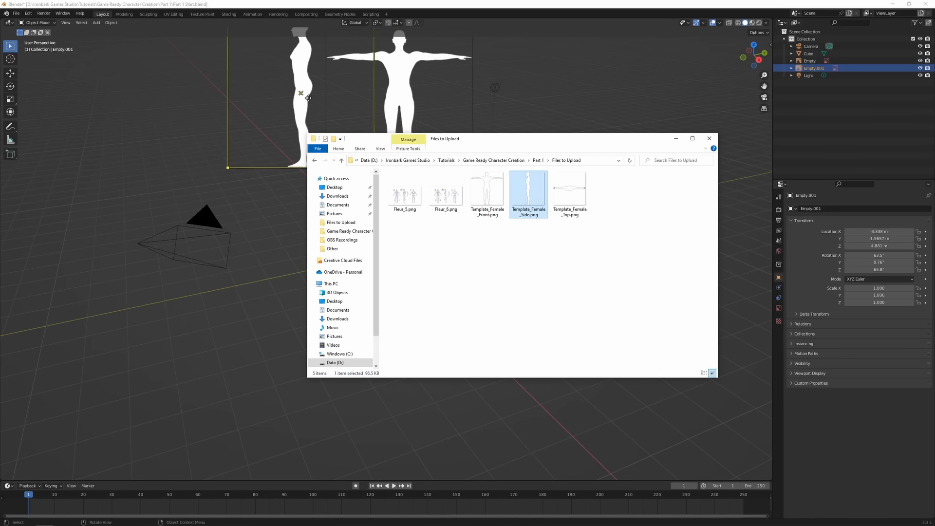
{"action": "left_click_drag", "start_coordinate": [570, 192], "coordinate": [550, 94]}
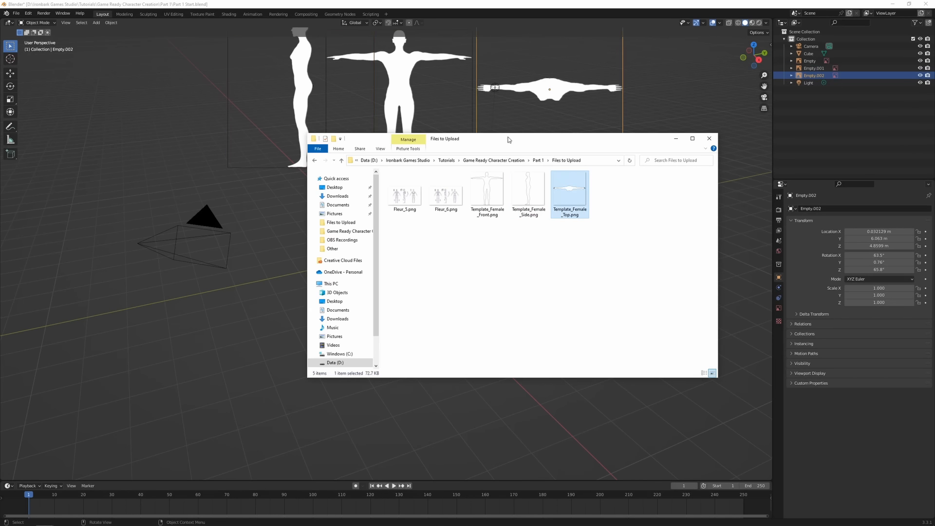
{"action": "key", "text": "alt+Tab"}
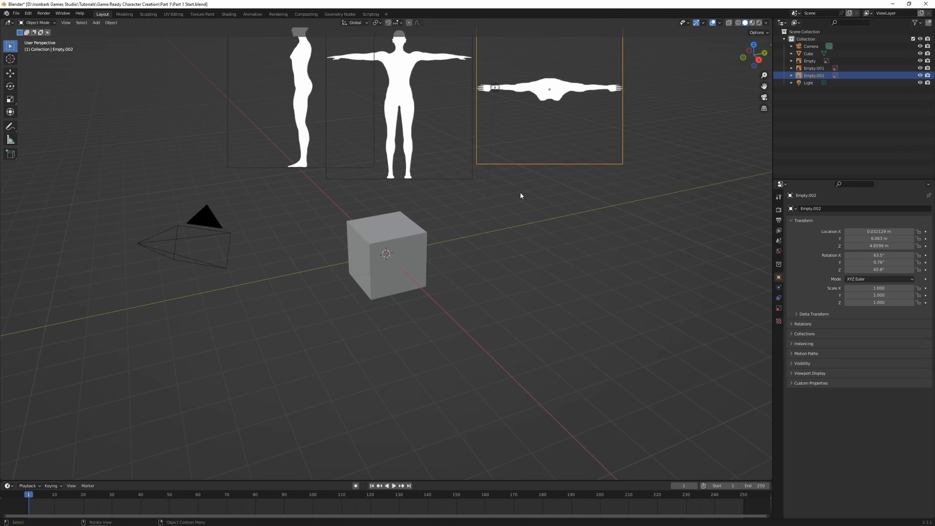
- Delete the default camera and light from the scene
{"action": "left_click", "coordinate": [202, 218]}
{"action": "left_click", "coordinate": [494, 89], "text": "shift"}
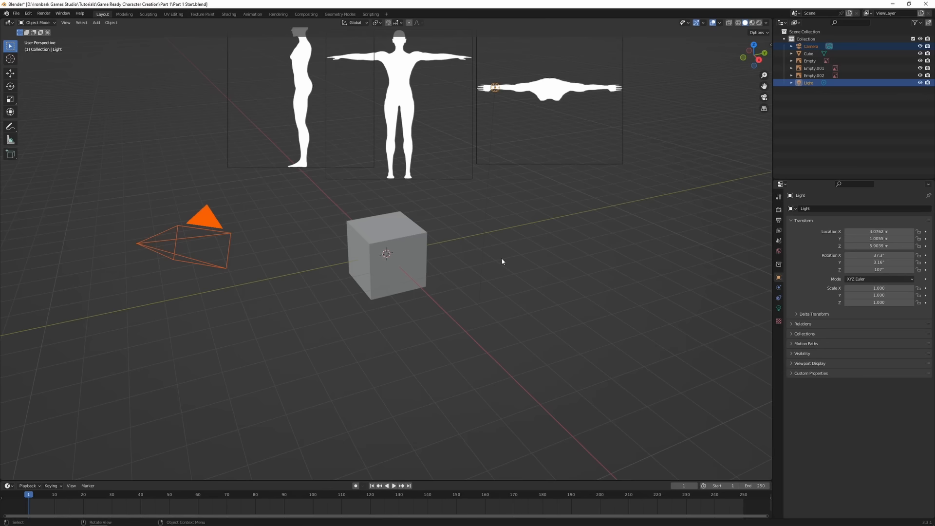
{"action": "key", "text": "x"}
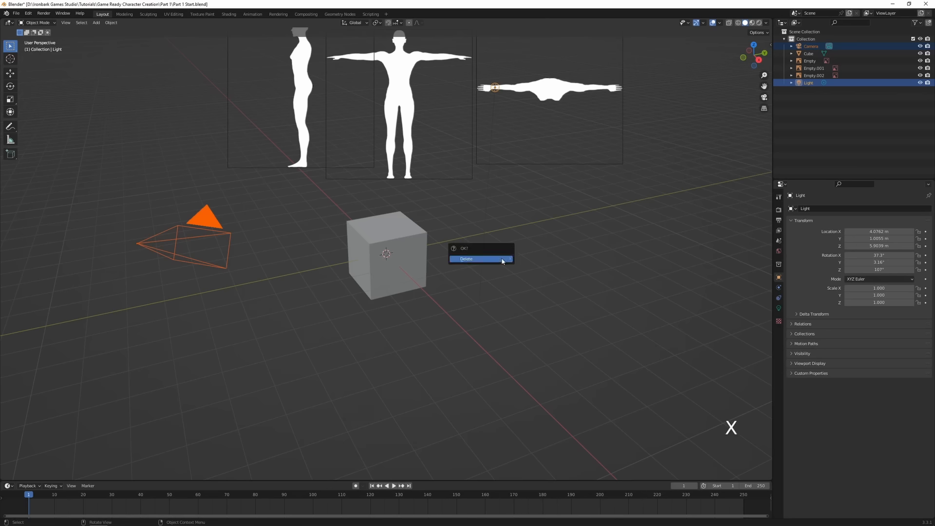
{"action": "left_click", "coordinate": [502, 261]}
- Clear the rotation and location of the front, side and top reference images together
{"action": "left_click", "coordinate": [303, 85]}
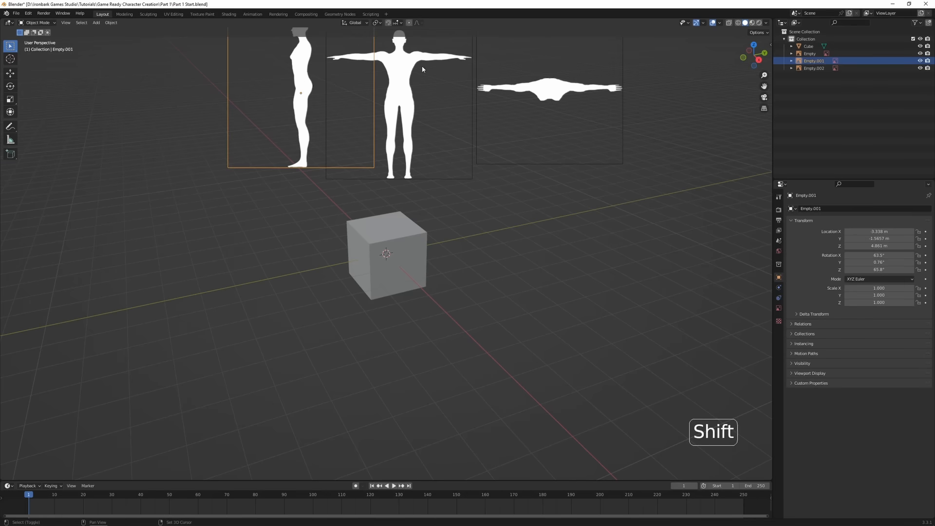
{"action": "left_click", "coordinate": [401, 72], "text": "shift"}
{"action": "left_click", "coordinate": [545, 86], "text": "shift"}
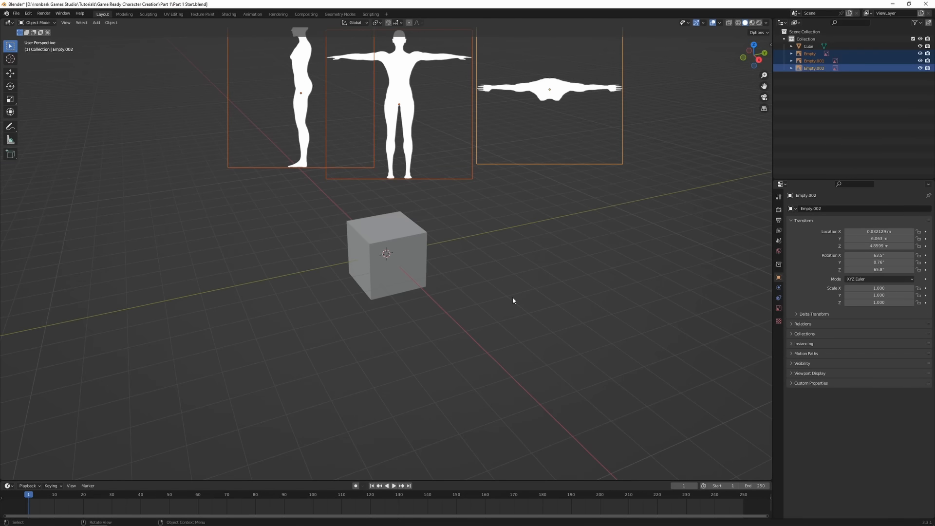
{"action": "key", "text": "alt+r"}
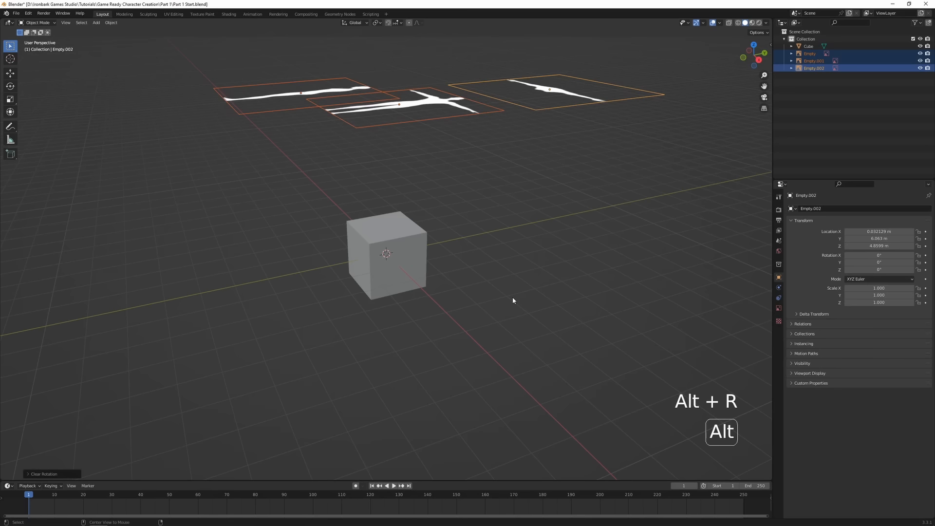
{"action": "key", "text": "alt+g"}
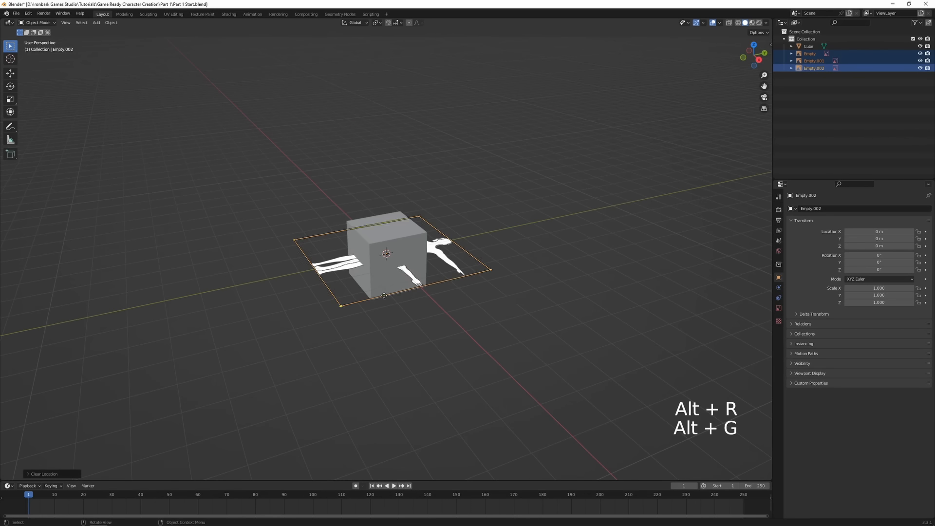
- In top view with X-ray enabled, scale the three reference images down to about 0.369 so they fit inside the cube
{"action": "middle_click_drag", "start_coordinate": [416, 330], "coordinate": [466, 312]}
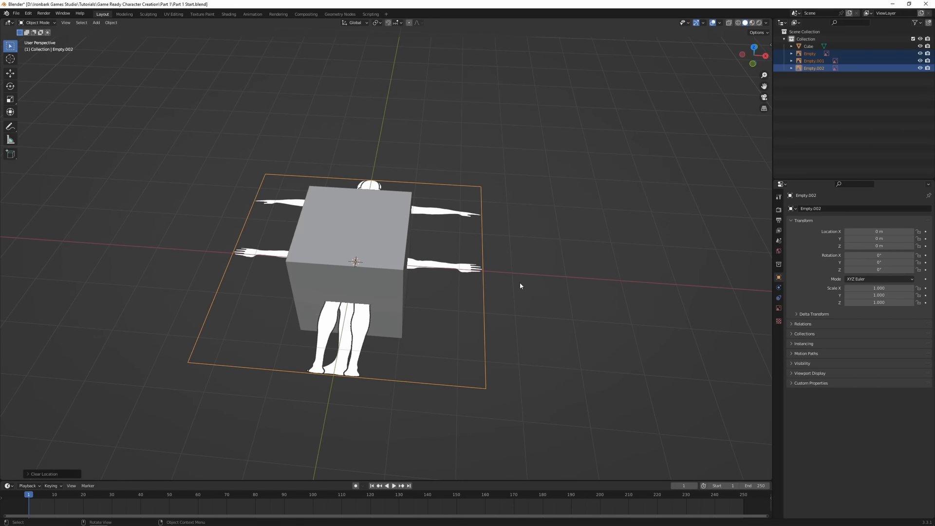
{"action": "key", "text": "KP_7"}
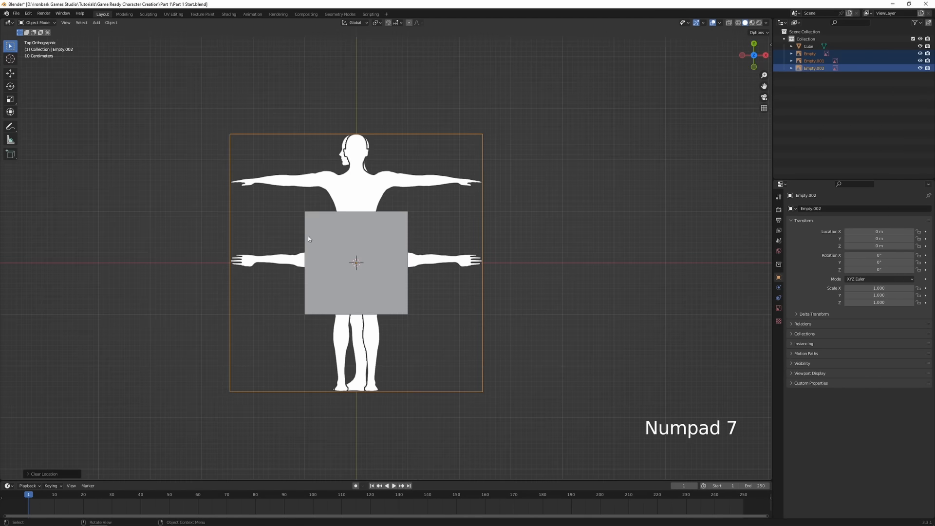
{"action": "scroll", "coordinate": [460, 273], "scroll_direction": "up", "scroll_amount": 2}
{"action": "middle_click_drag", "start_coordinate": [395, 323], "coordinate": [437, 325], "text": "shift"}
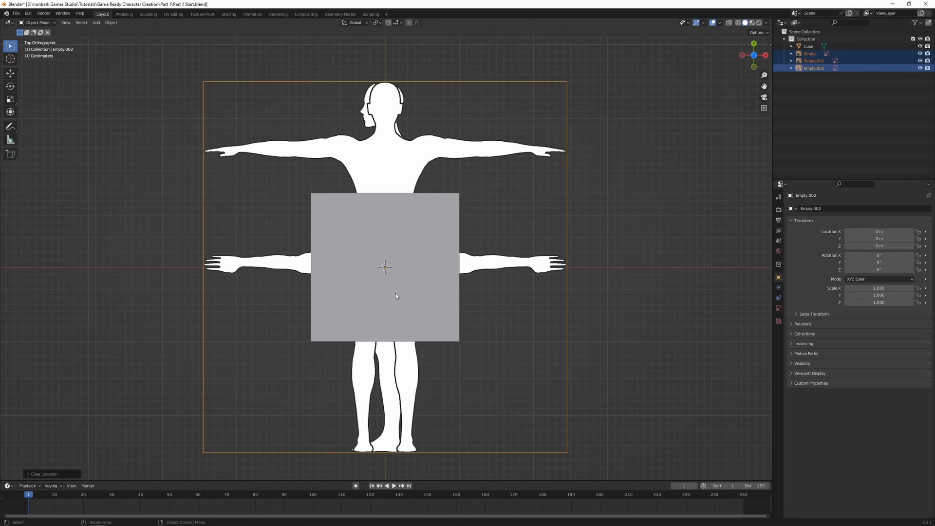
{"action": "key", "text": "alt+z"}
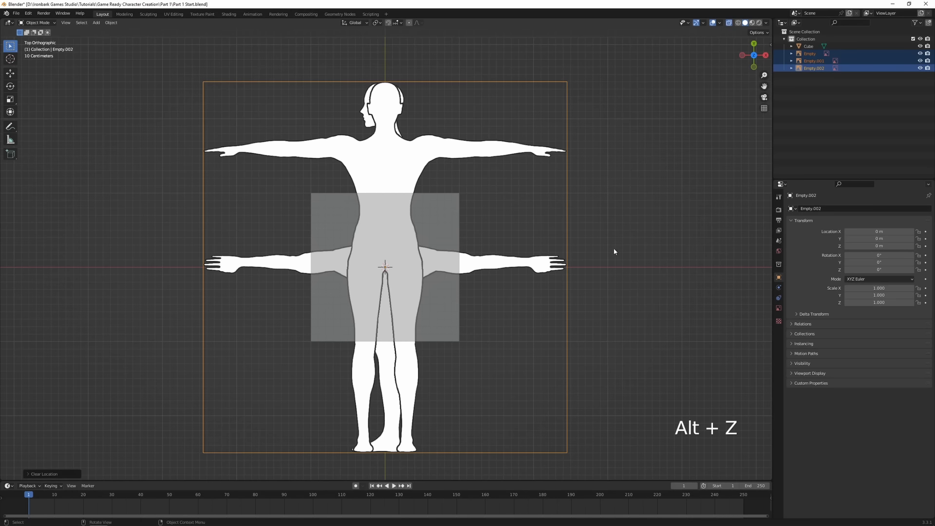
{"action": "key", "text": "s"}
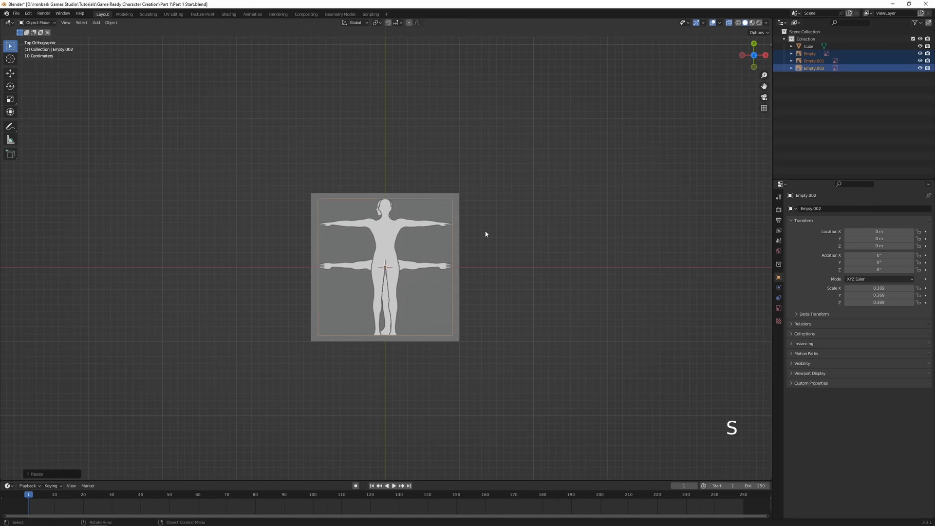
- Scale the three selected reference images down slightly further, to about 0.361, so they sit well inside the cube
{"action": "left_click", "coordinate": [476, 272]}
{"action": "scroll", "coordinate": [477, 272], "scroll_direction": "up", "scroll_amount": 3}
{"action": "scroll", "coordinate": [528, 270], "scroll_direction": "down", "scroll_amount": 1}
{"action": "middle_click_drag", "start_coordinate": [530, 264], "coordinate": [534, 220], "text": "shift"}
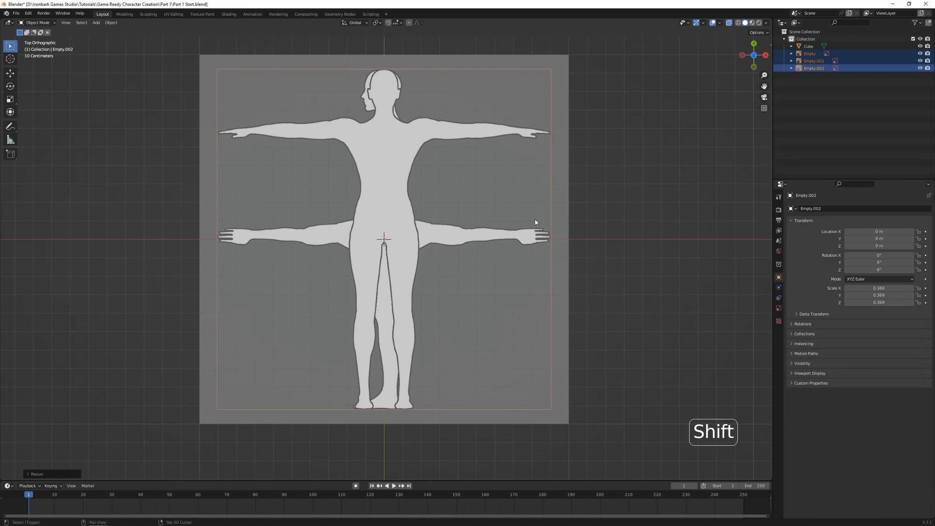
{"action": "key", "text": "s"}
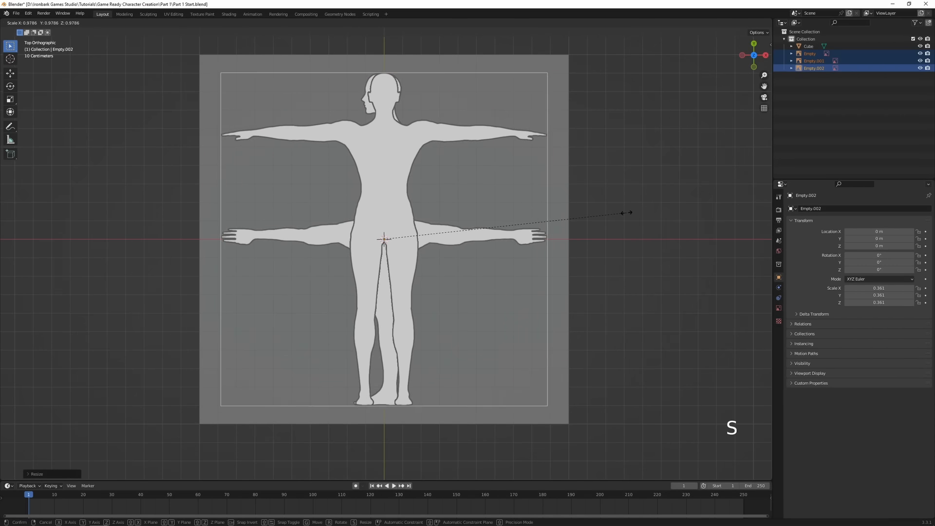
{"action": "left_click", "coordinate": [627, 212]}
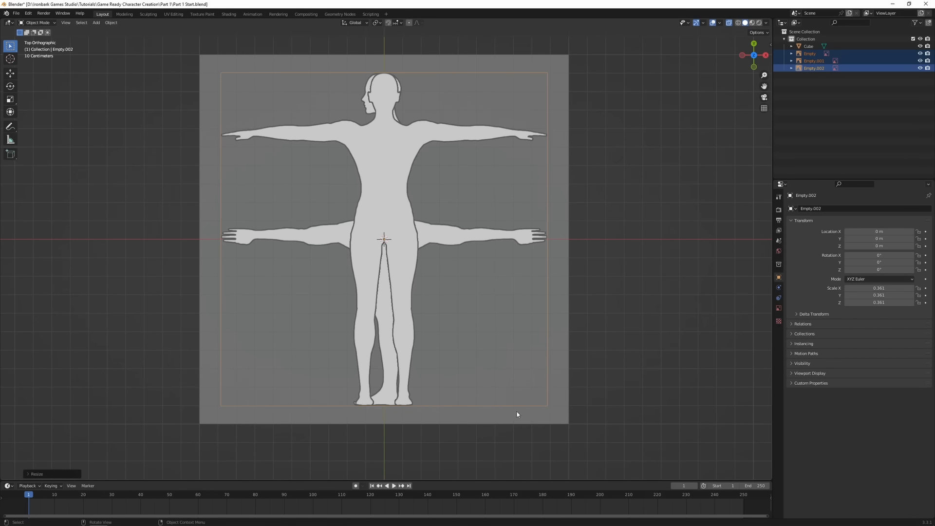
- Move the top reference image, Empty.002, down the Z axis below the cube to about -1.57 m
{"action": "scroll", "coordinate": [712, 341], "scroll_direction": "down", "scroll_amount": 3}
{"action": "middle_click_drag", "start_coordinate": [605, 288], "coordinate": [555, 258]}
{"action": "middle_click_drag", "start_coordinate": [555, 258], "coordinate": [565, 250]}
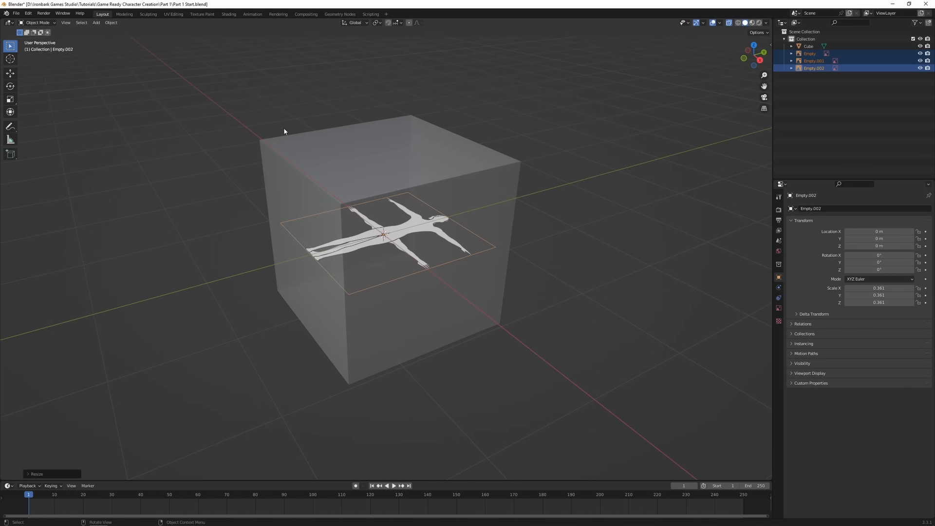
{"action": "left_click", "coordinate": [812, 68]}
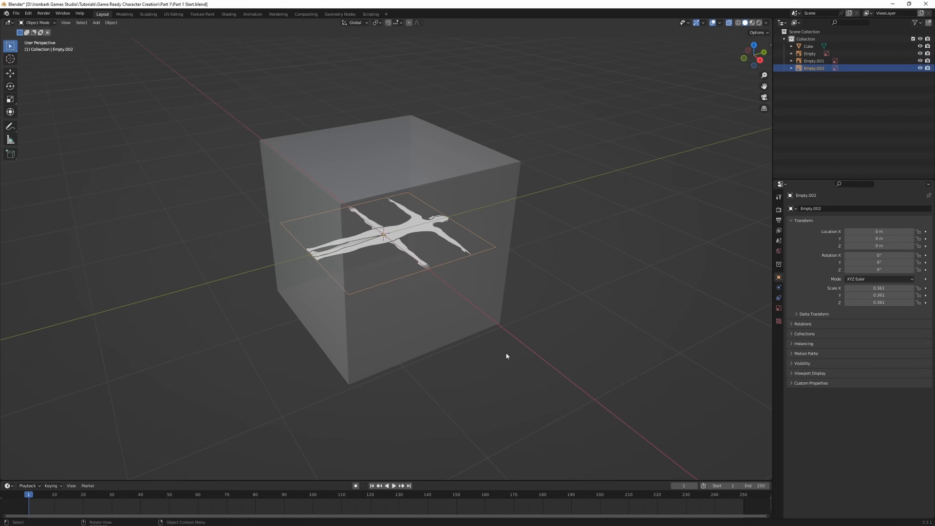
{"action": "key", "text": "g"}
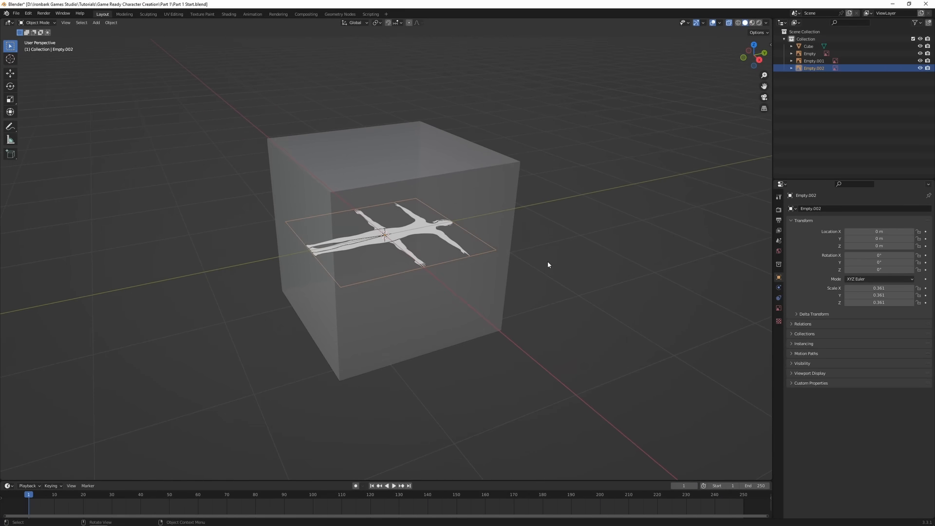
{"action": "key", "text": "z"}
{"action": "left_click", "coordinate": [497, 367]}
{"action": "middle_click_drag", "start_coordinate": [497, 367], "coordinate": [470, 374]}
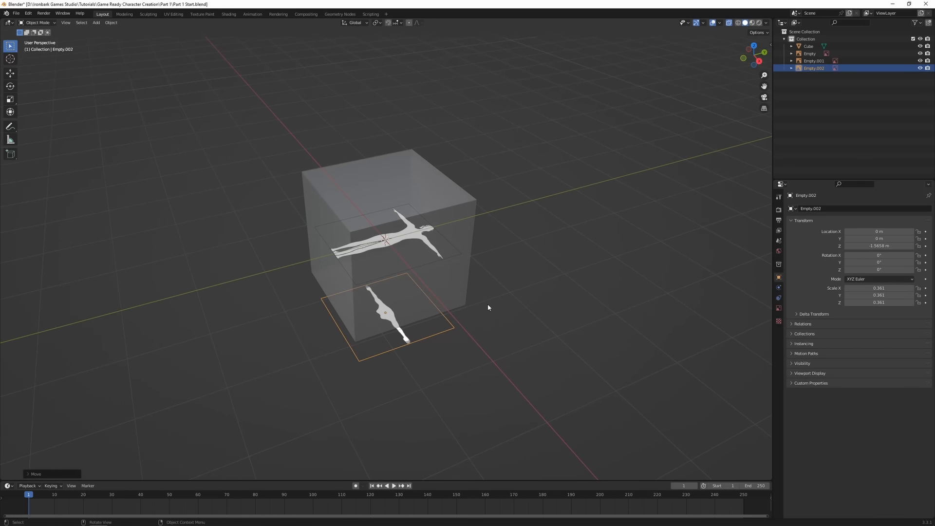
- Rotate the side reference image, Empty.001, 90° about the X axis and 90° about the Z axis
{"action": "left_click", "coordinate": [811, 61]}
{"action": "middle_click_drag", "start_coordinate": [567, 227], "coordinate": [509, 290]}
{"action": "key", "text": "g"}
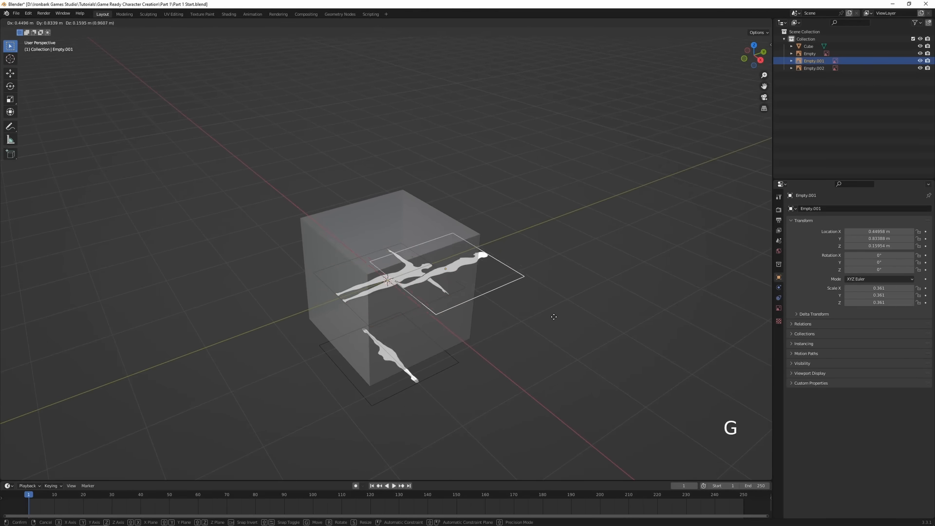
{"action": "right_click", "coordinate": [533, 354]}
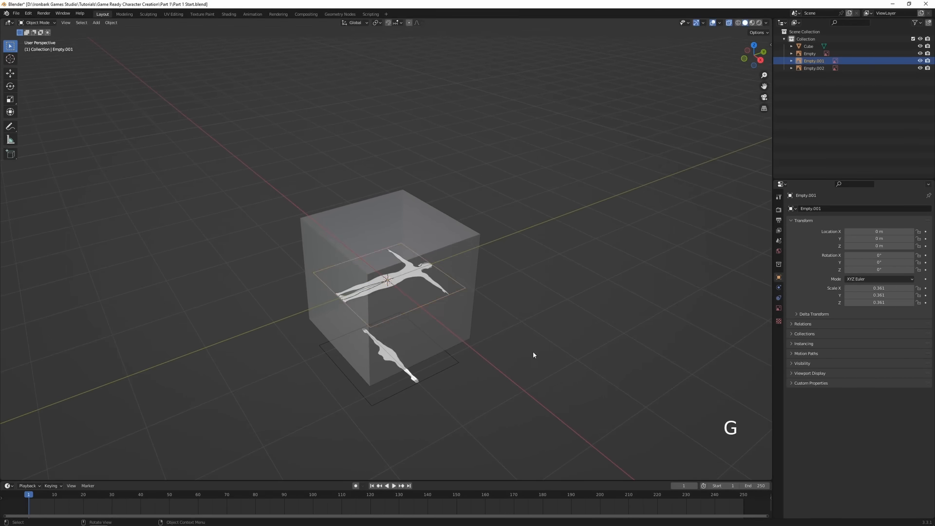
{"action": "type", "text": "rx"}
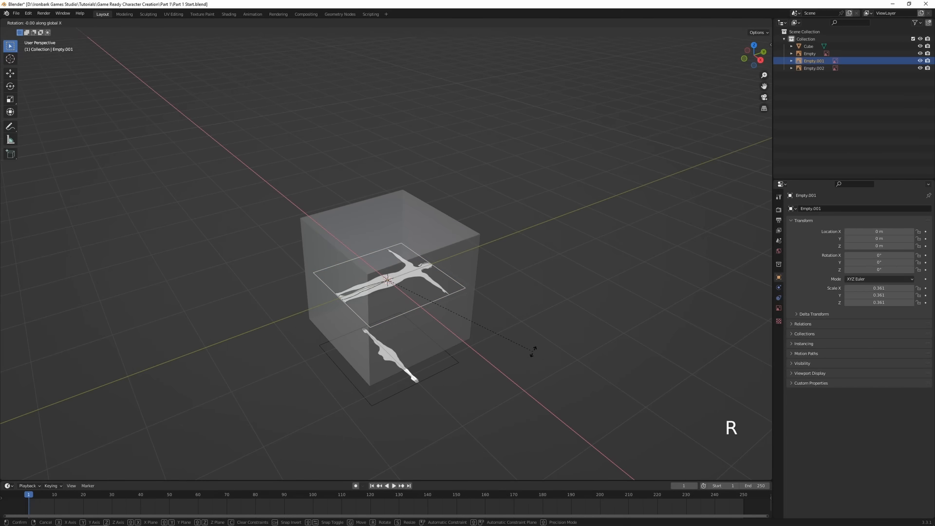
{"action": "type", "text": "90"}
{"action": "key", "text": "Return"}
{"action": "type", "text": "rz"}
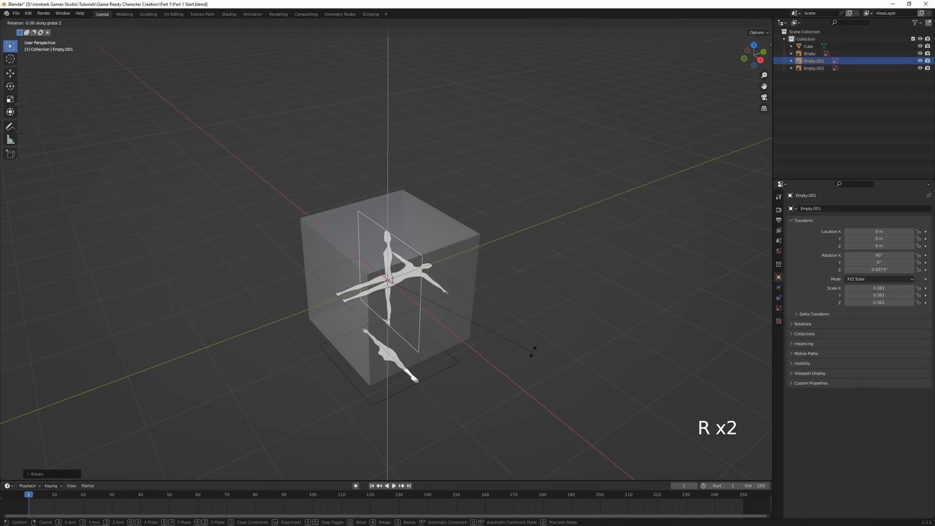
{"action": "type", "text": "90"}
{"action": "key", "text": "Return"}
- Move the side reference image along the X axis to about -2.18 m, clear of the cube
{"action": "mouse_move", "coordinate": [542, 347]}
{"action": "middle_mouse_down"}
{"action": "mouse_move", "coordinate": [484, 329]}
{"action": "mouse_move", "coordinate": [539, 342]}
{"action": "middle_mouse_up"}
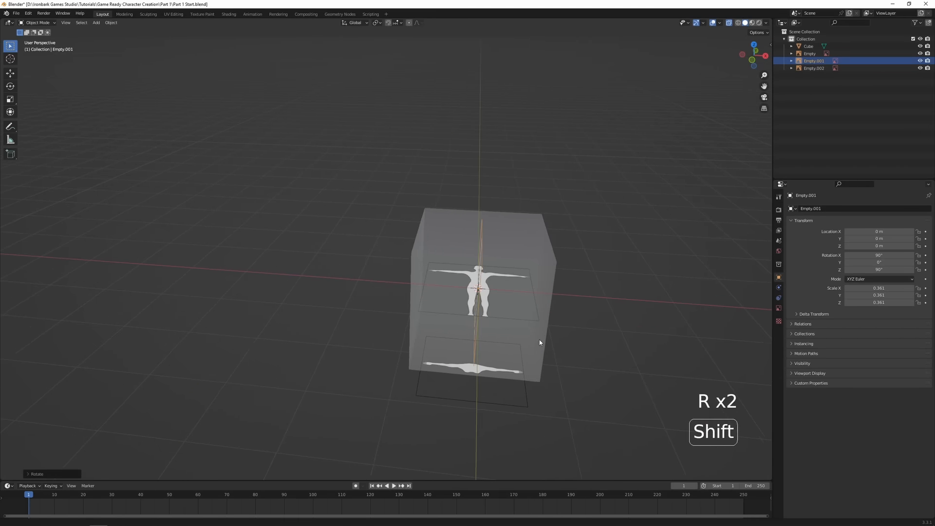
{"action": "middle_click_drag", "start_coordinate": [607, 342], "coordinate": [601, 340]}
{"action": "key", "text": "g"}
{"action": "key", "text": "x"}
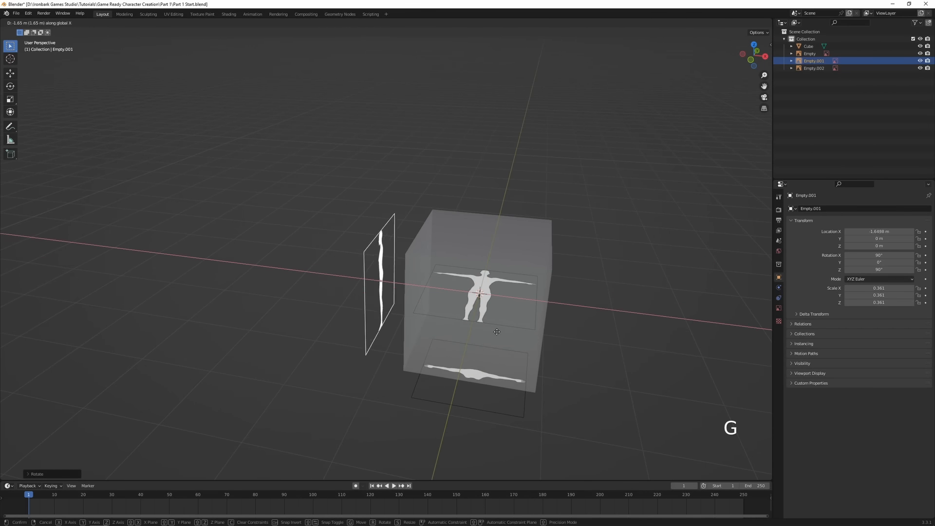
{"action": "left_click", "coordinate": [472, 333]}
{"action": "middle_click_drag", "start_coordinate": [472, 333], "coordinate": [556, 323]}
- Stand the front reference image, Empty, upright by rotating it 90° about the X axis
{"action": "left_click", "coordinate": [808, 54]}
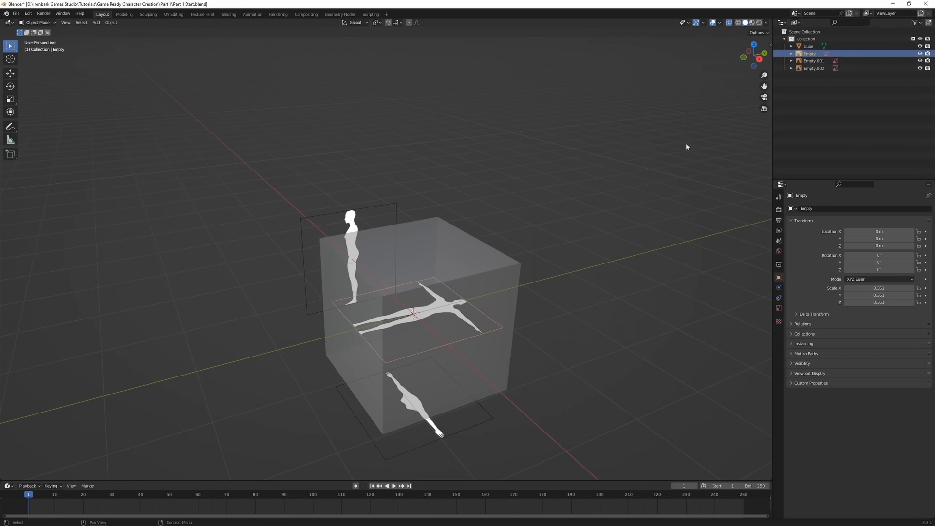
{"action": "middle_click_drag", "start_coordinate": [521, 294], "coordinate": [565, 317]}
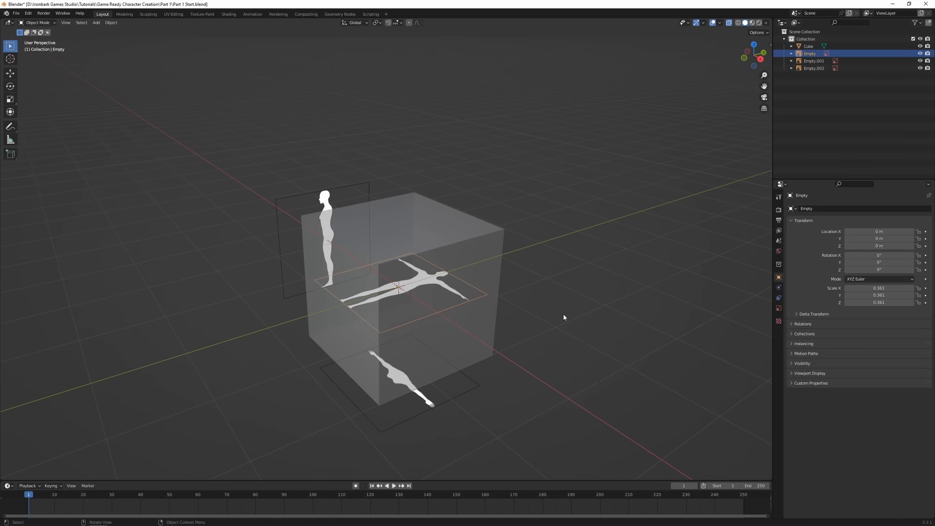
{"action": "type", "text": "rx"}
{"action": "type", "text": "90"}
{"action": "key", "text": "Return"}
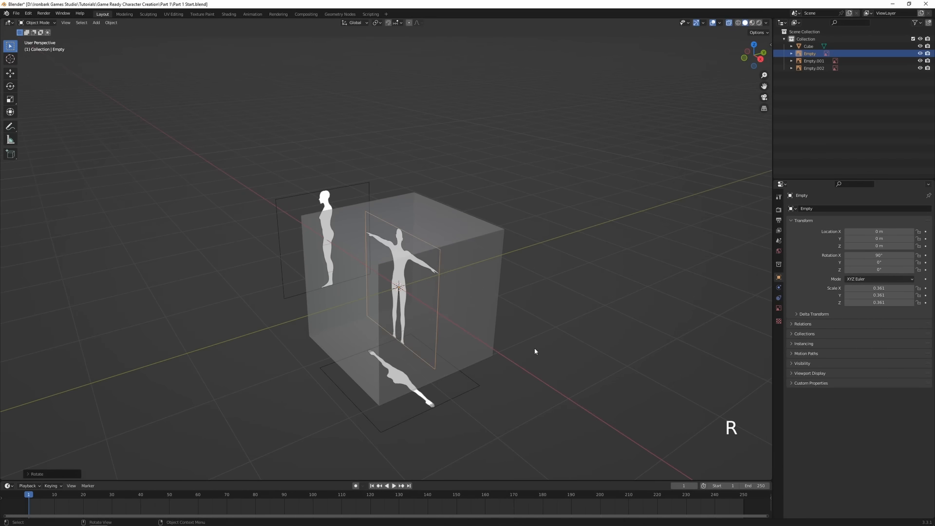
- Move the front reference image along the Y axis to about 2.29 m, behind the cube
{"action": "key", "text": "g"}
{"action": "key", "text": "y"}
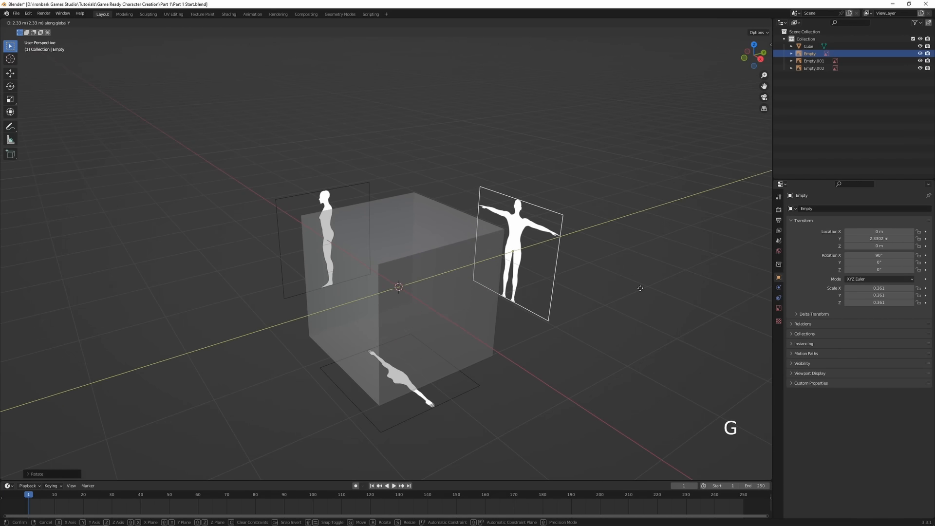
{"action": "left_click", "coordinate": [639, 289]}
{"action": "scroll", "coordinate": [559, 359], "scroll_direction": "down", "scroll_amount": 1}
{"action": "middle_click_drag", "start_coordinate": [559, 359], "coordinate": [519, 337], "text": "shift"}
- Select the front and side reference images together and, in front view, raise them along Z to about 0.91 m
{"action": "key", "text": "shift"}
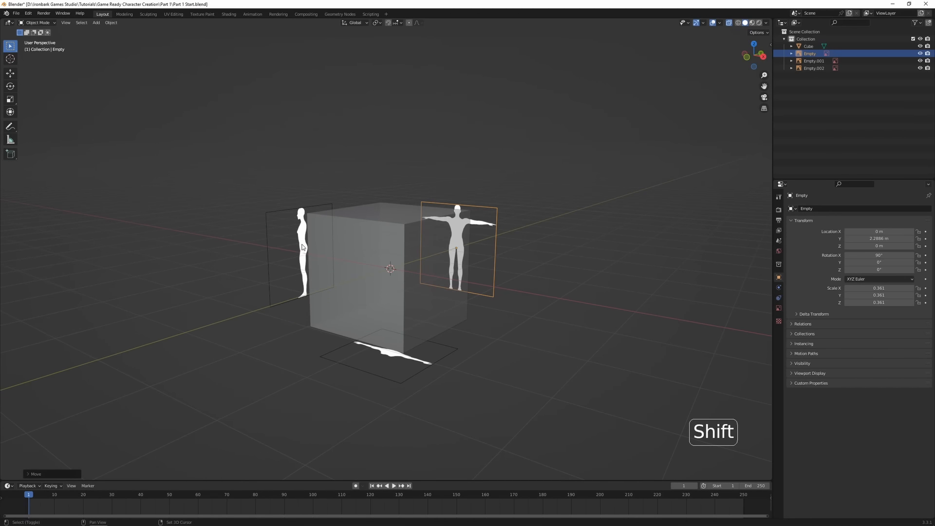
{"action": "left_click", "coordinate": [302, 247], "text": "shift"}
{"action": "middle_click_drag", "start_coordinate": [302, 247], "coordinate": [488, 248], "text": "shift"}
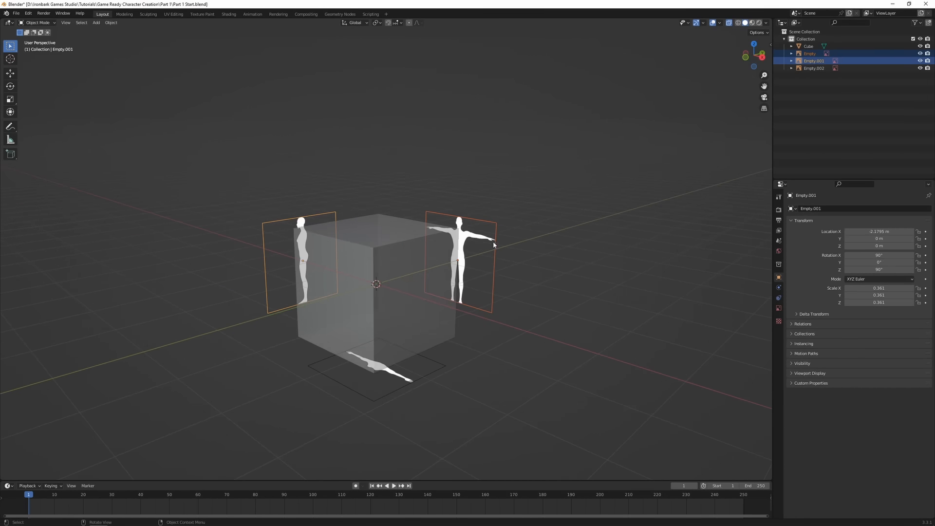
{"action": "key", "text": "KP_1"}
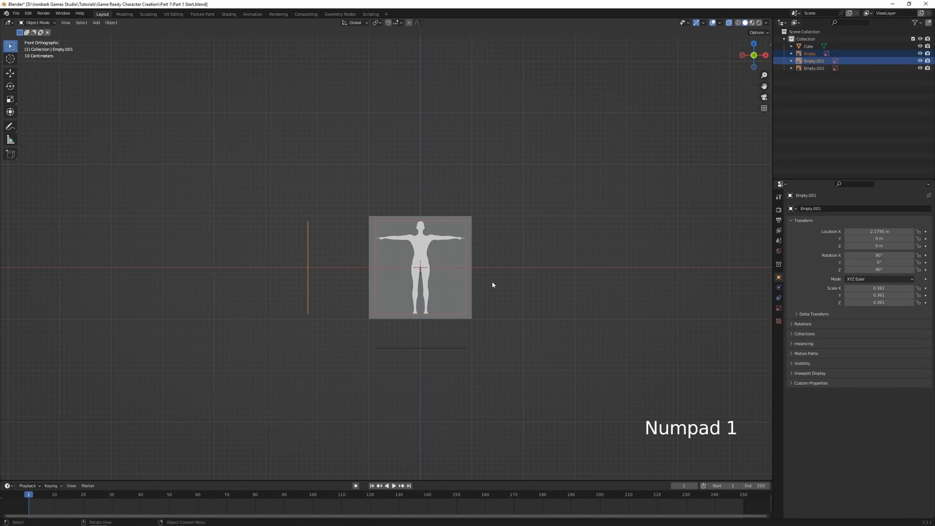
{"action": "scroll", "coordinate": [491, 285], "scroll_direction": "up", "scroll_amount": 4}
{"action": "key", "text": "shift"}
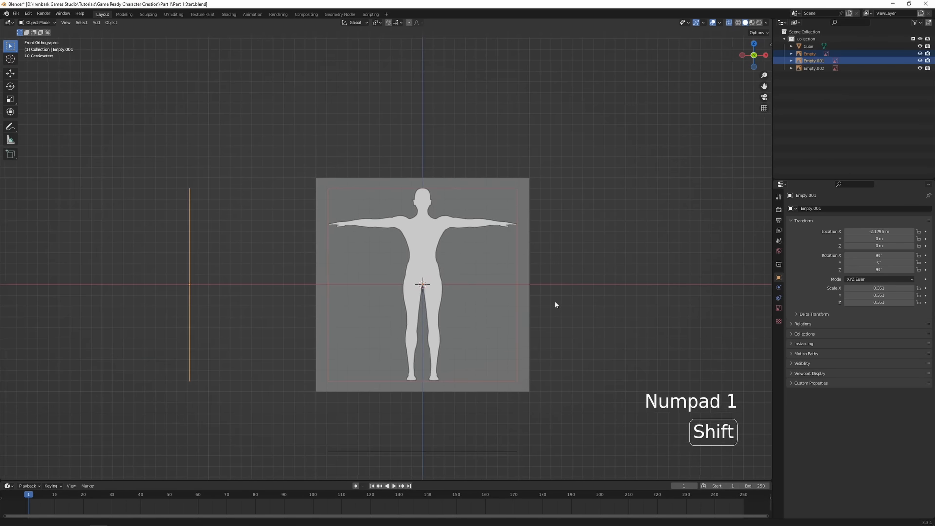
{"action": "key", "text": "g"}
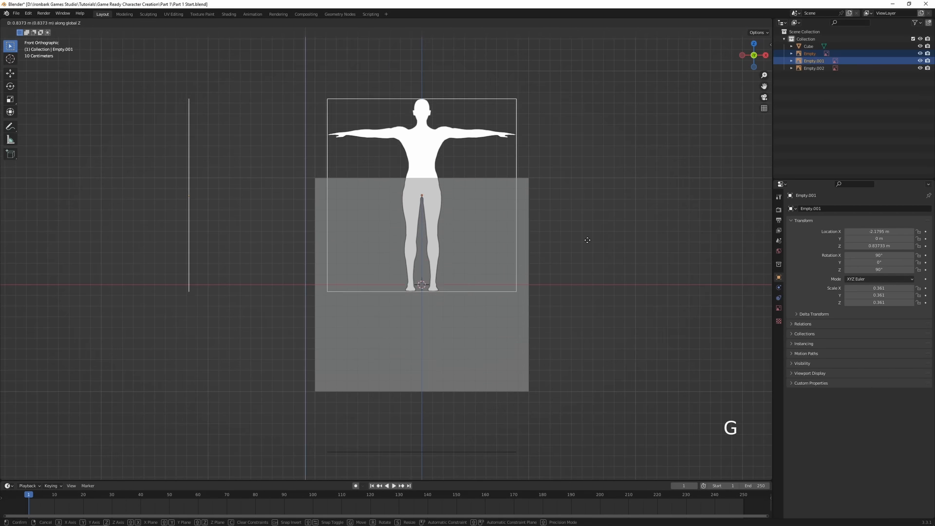
{"action": "left_click", "coordinate": [587, 232]}
- Lower both upright reference images slightly to about 0.901 m on Z so the feet rest on the ground line
{"action": "scroll", "coordinate": [603, 294], "scroll_direction": "up", "scroll_amount": 4}
{"action": "middle_click_drag", "start_coordinate": [619, 301], "coordinate": [558, 252], "text": "shift"}
{"action": "scroll", "coordinate": [470, 316], "scroll_direction": "up", "scroll_amount": 3}
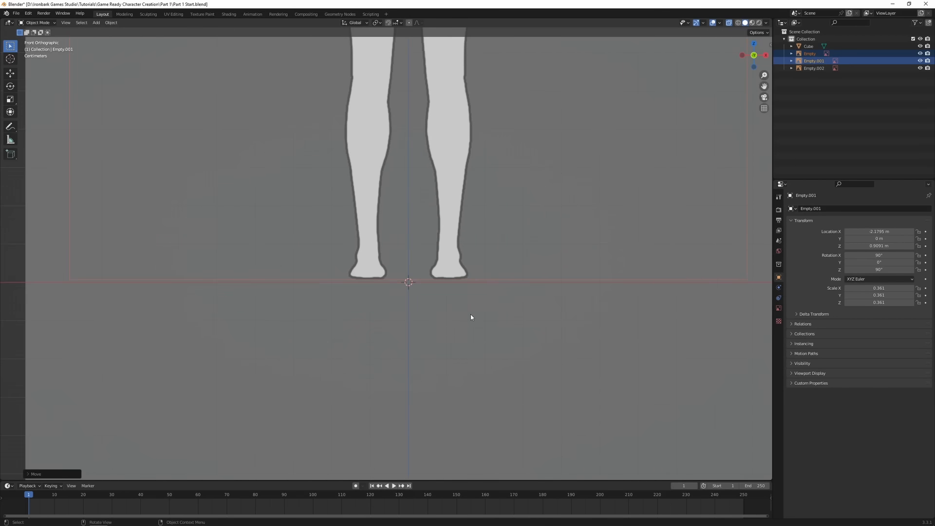
{"action": "key", "text": "g"}
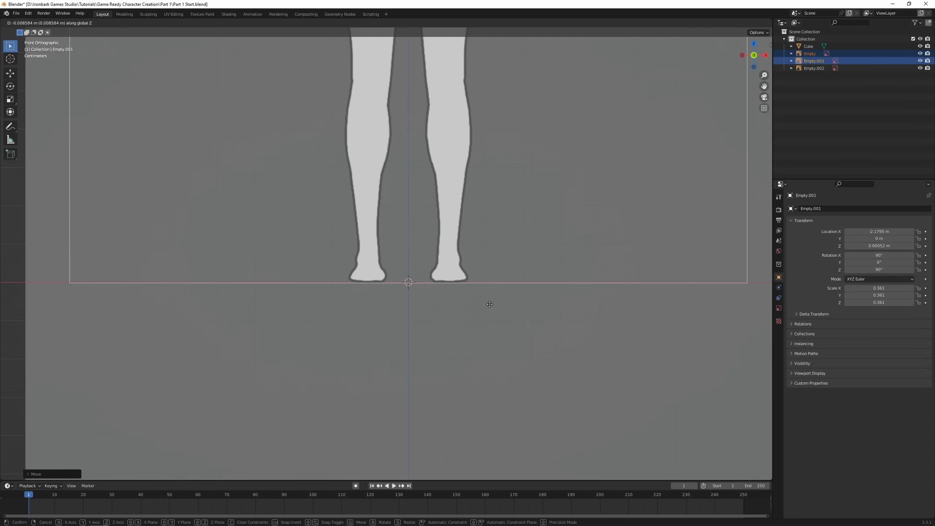
{"action": "left_click", "coordinate": [489, 306]}
{"action": "scroll", "coordinate": [490, 307], "scroll_direction": "down", "scroll_amount": 5}
{"action": "scroll", "coordinate": [491, 307], "scroll_direction": "down", "scroll_amount": 2}
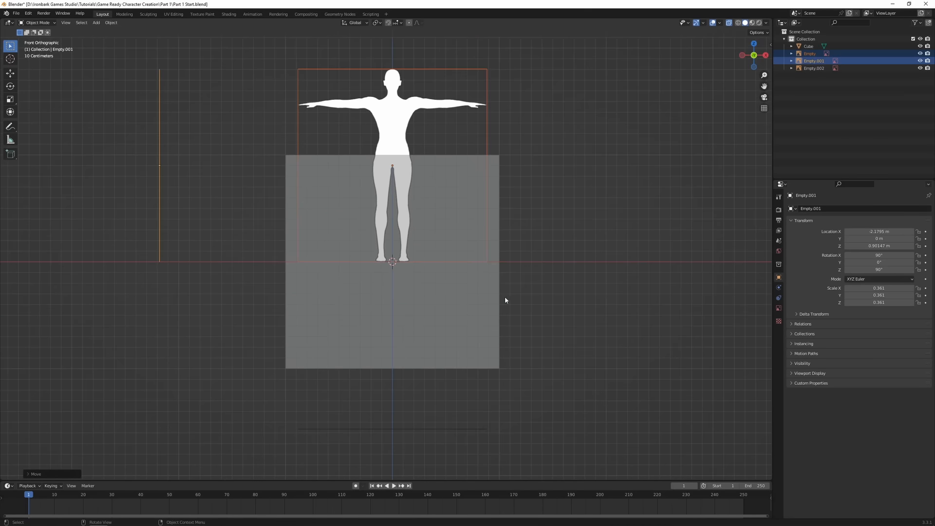
- In Edit Mode and front view, scale the whole cube mesh down to roughly a third of its size
{"action": "middle_click_drag", "start_coordinate": [505, 298], "coordinate": [532, 331]}
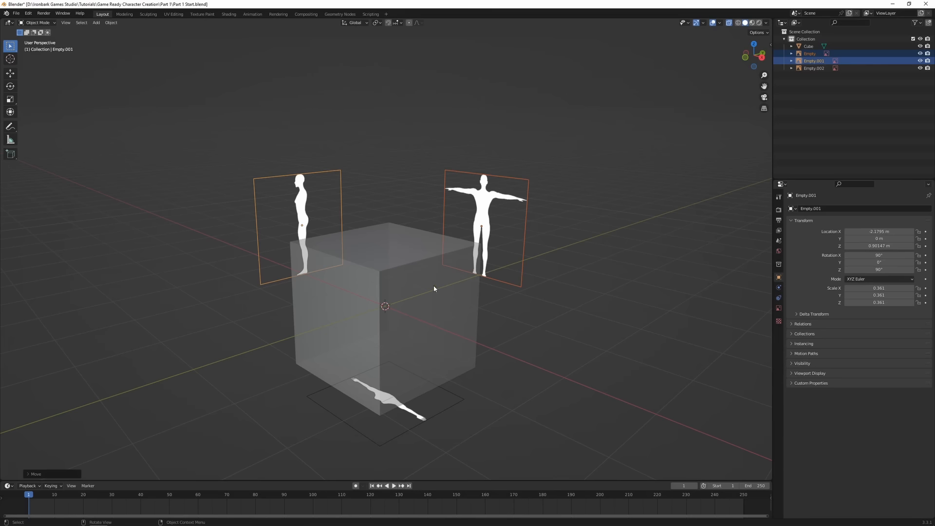
{"action": "left_click", "coordinate": [380, 300]}
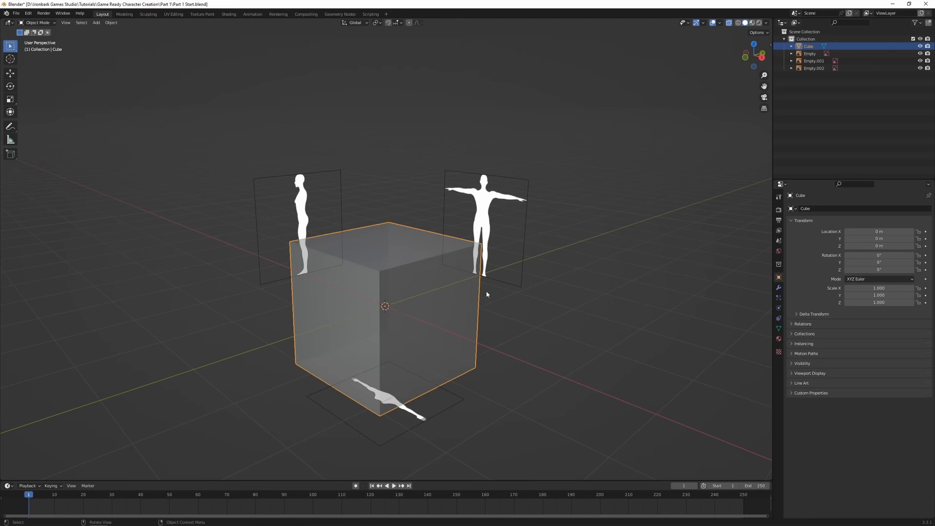
{"action": "key", "text": "Tab"}
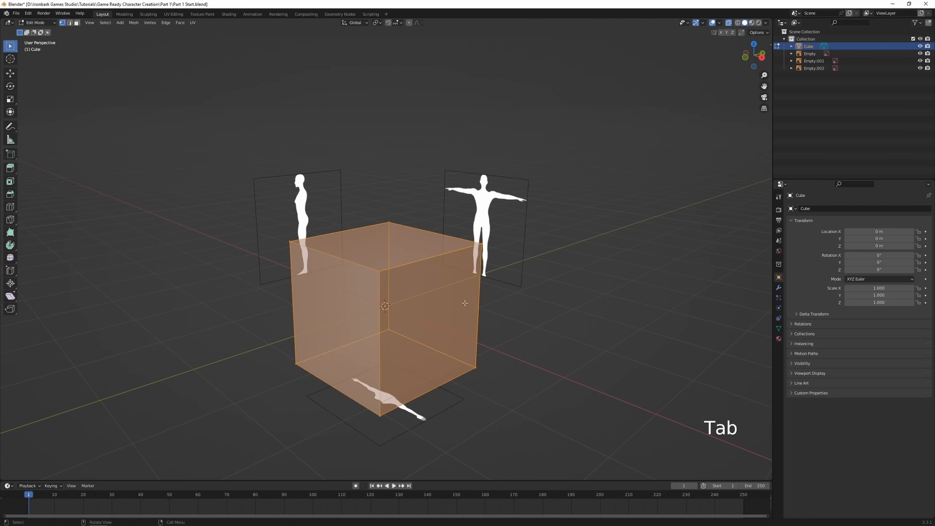
{"action": "key", "text": "KP_1"}
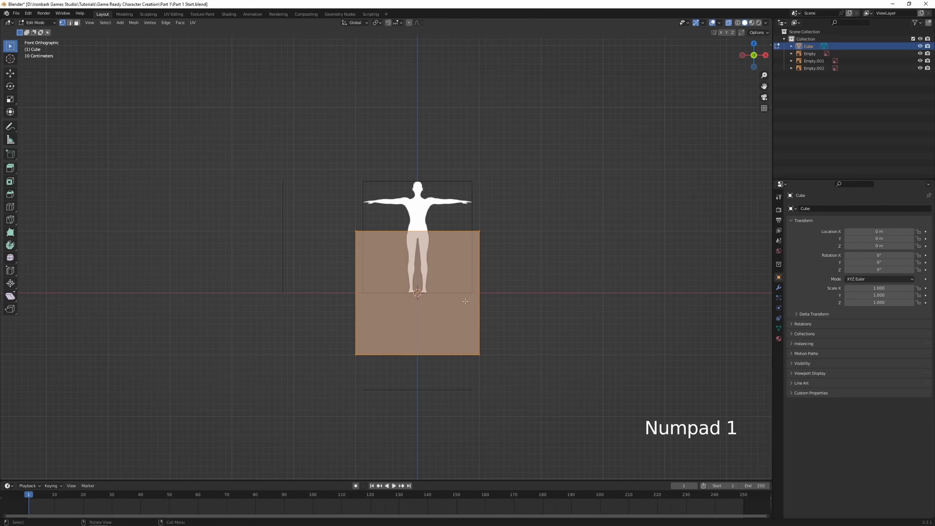
{"action": "scroll", "coordinate": [484, 300], "scroll_direction": "up", "scroll_amount": 4}
{"action": "middle_click_drag", "start_coordinate": [537, 334], "coordinate": [483, 283], "text": "shift"}
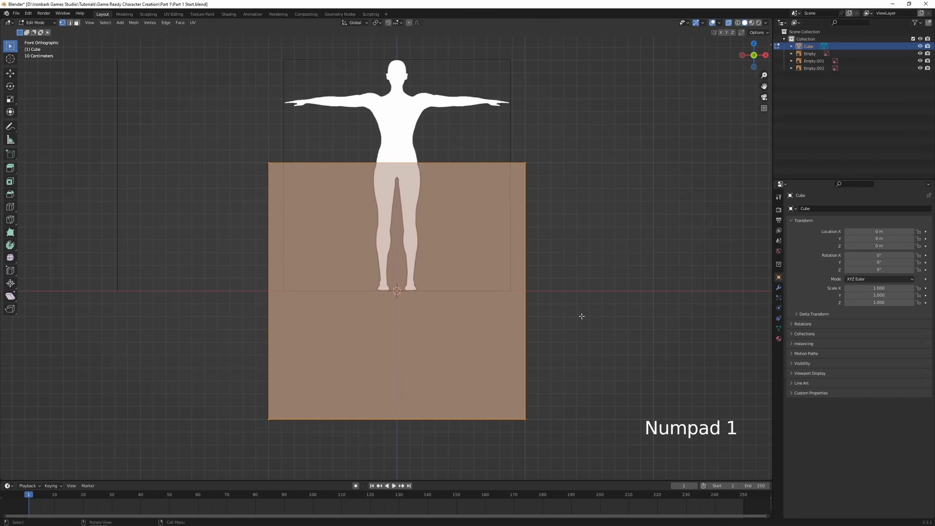
{"action": "key", "text": "s"}
{"action": "left_click", "coordinate": [458, 314]}
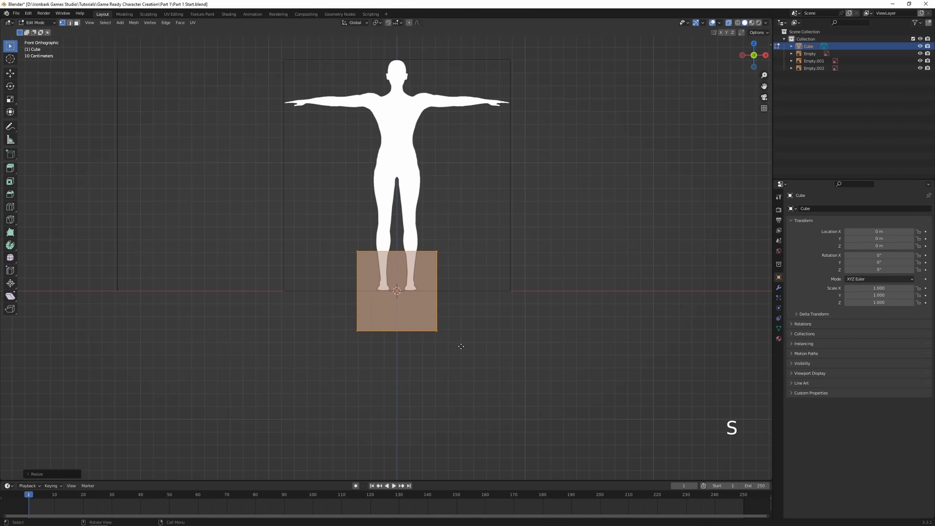
- Move the cube mesh straight up the Z axis so it covers the figure's torso
{"action": "key", "text": "g"}
{"action": "left_click", "coordinate": [463, 198]}
{"action": "middle_click_drag", "start_coordinate": [463, 198], "coordinate": [459, 313], "text": "shift"}
{"action": "scroll", "coordinate": [515, 328], "scroll_direction": "up", "scroll_amount": 3}
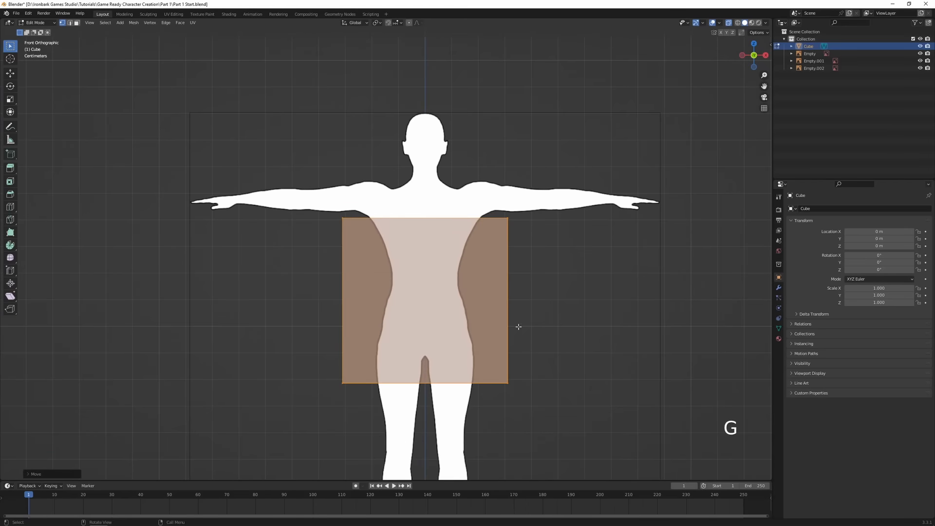
- Scale the cube mesh to about half its size to match the torso width and raise it slightly along Z over the waist
{"action": "middle_click_drag", "start_coordinate": [516, 327], "coordinate": [498, 302], "text": "shift"}
{"action": "key", "text": "s"}
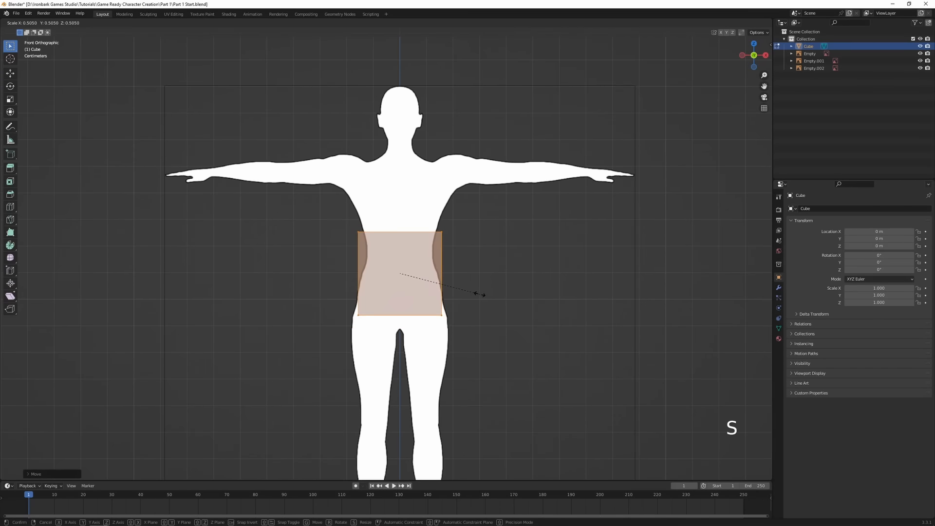
{"action": "left_click", "coordinate": [472, 295]}
{"action": "scroll", "coordinate": [470, 295], "scroll_direction": "up", "scroll_amount": 1}
{"action": "middle_click_drag", "start_coordinate": [473, 288], "coordinate": [462, 344], "text": "shift"}
{"action": "key", "text": "g"}
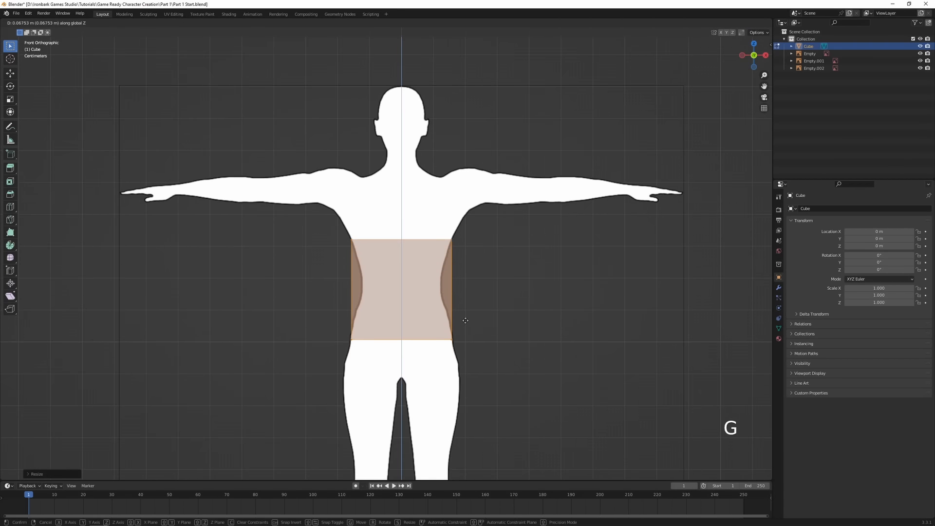
{"action": "left_click", "coordinate": [466, 318]}
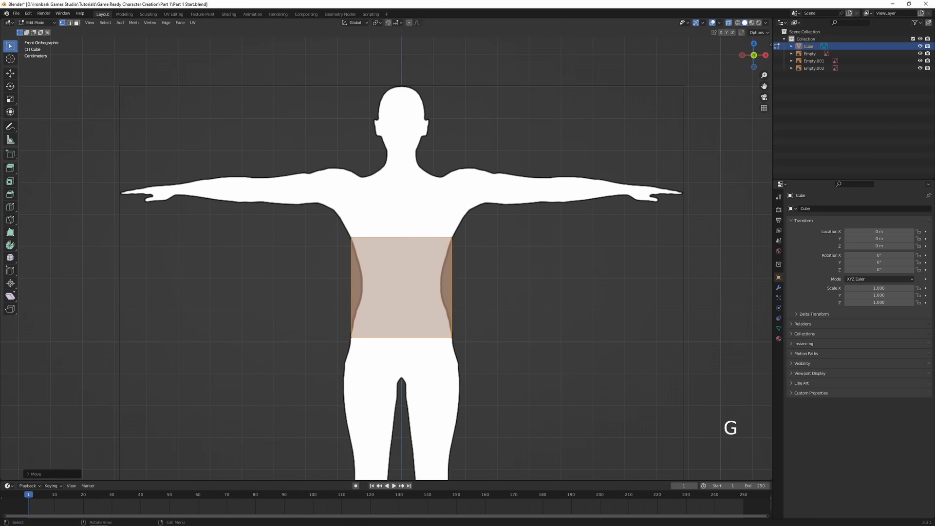
- Fine-tune the scale of the whole cube mesh so its corners meet the torso outline below the armpits and at the hips
{"action": "key", "text": "s"}
{"action": "left_click", "coordinate": [489, 319]}
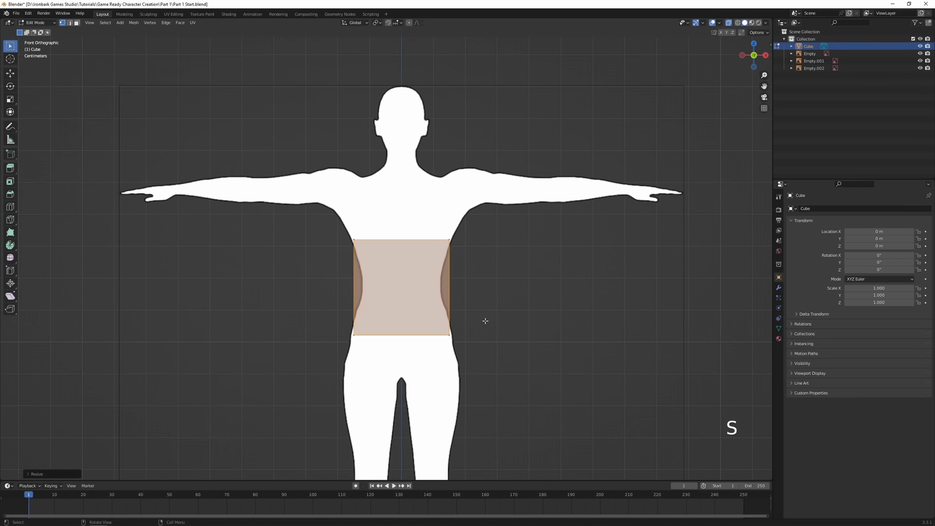
{"action": "key", "text": "s"}
{"action": "left_click", "coordinate": [488, 320]}
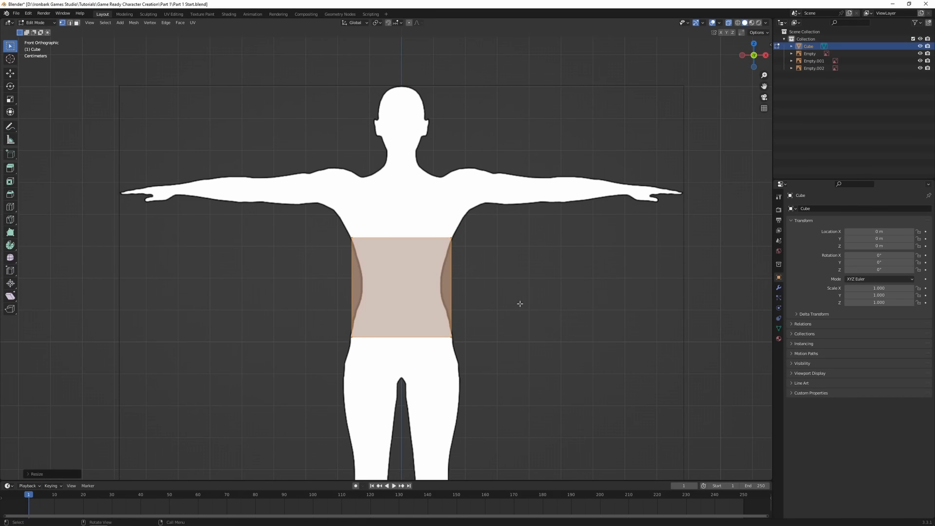
- Add one vertical loop cut through the cube mesh, kept exactly on the body's centre line
{"action": "middle_click_drag", "start_coordinate": [488, 285], "coordinate": [497, 268], "text": "shift"}
{"action": "scroll", "coordinate": [496, 266], "scroll_direction": "up", "scroll_amount": 1}
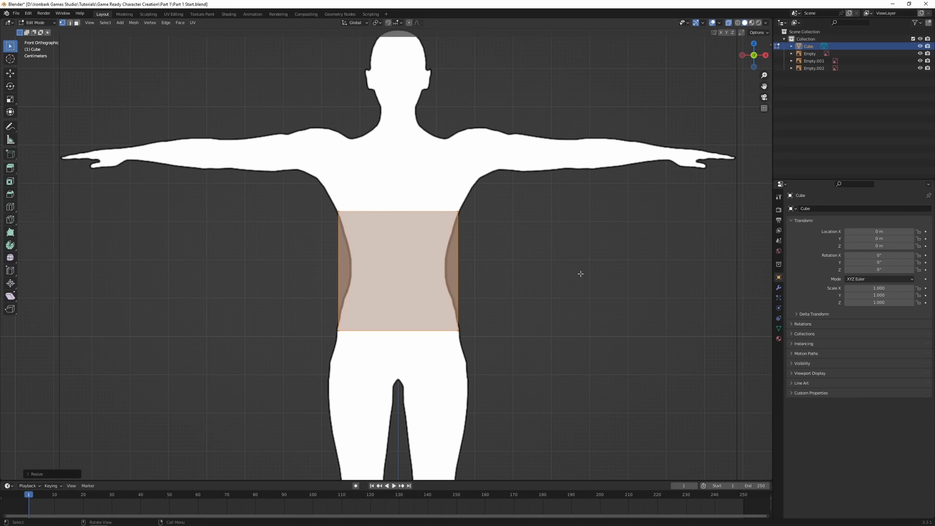
{"action": "key", "text": "ctrl+r"}
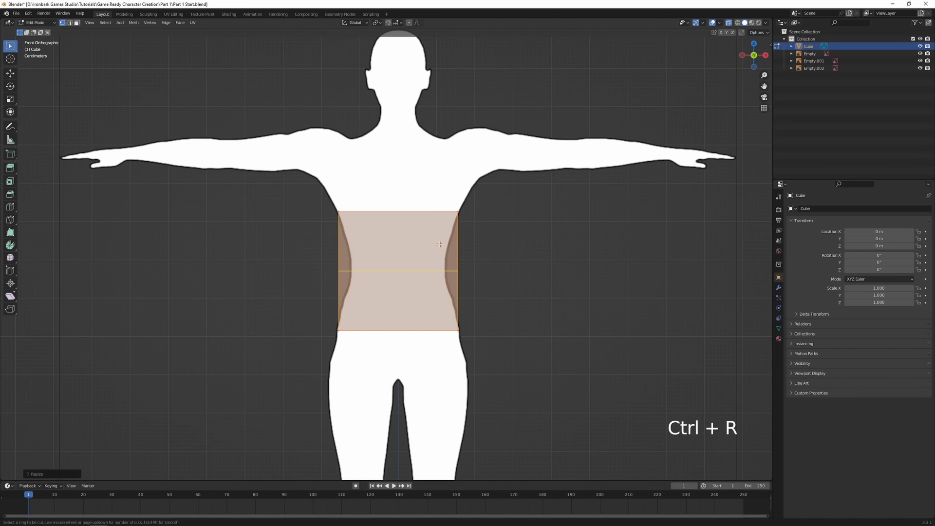
{"action": "left_click", "coordinate": [398, 214]}
{"action": "right_click", "coordinate": [407, 226]}
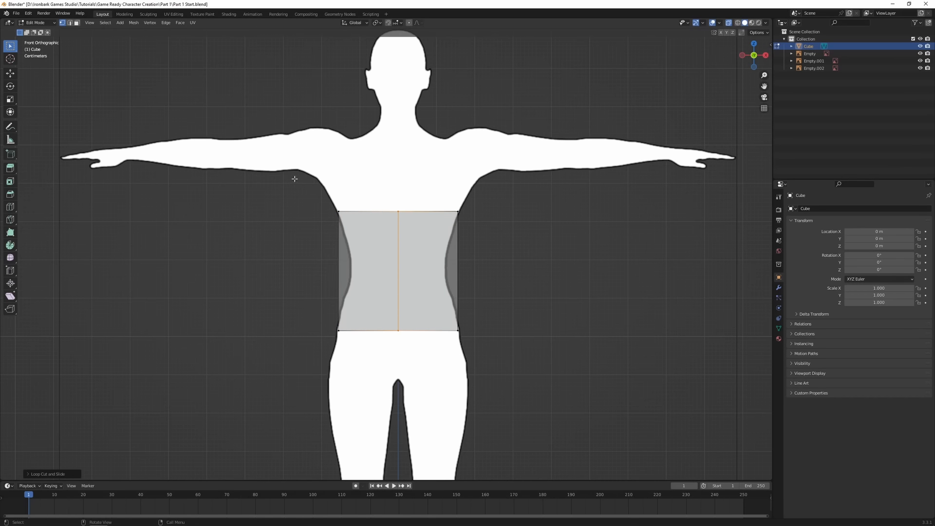
- Delete the outer vertices on the negative X side of the cube so only the positive X half is kept
{"action": "left_click_drag", "start_coordinate": [294, 179], "coordinate": [360, 360]}
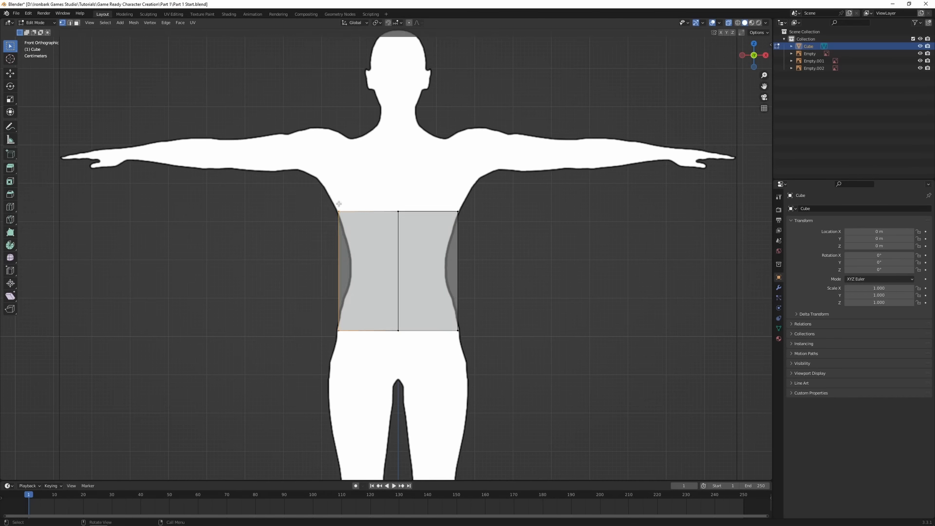
{"action": "key", "text": "x"}
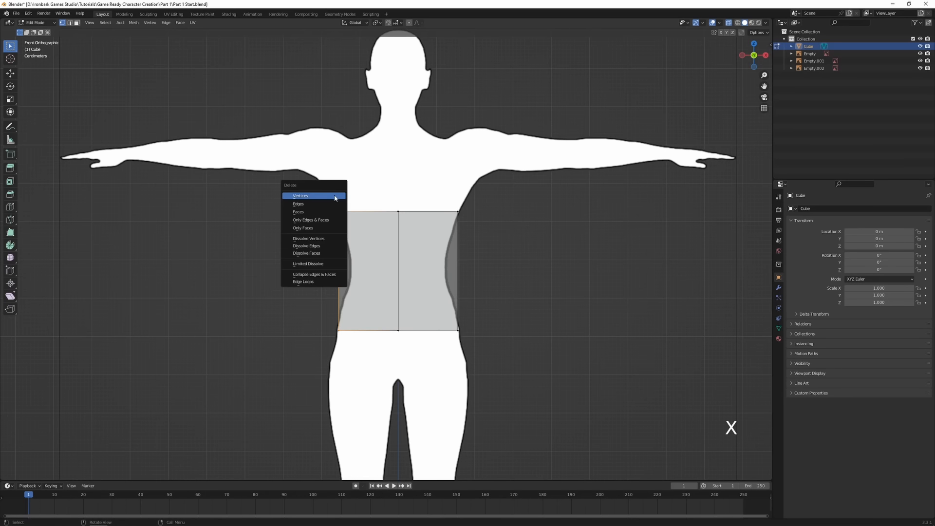
{"action": "left_click", "coordinate": [302, 196]}
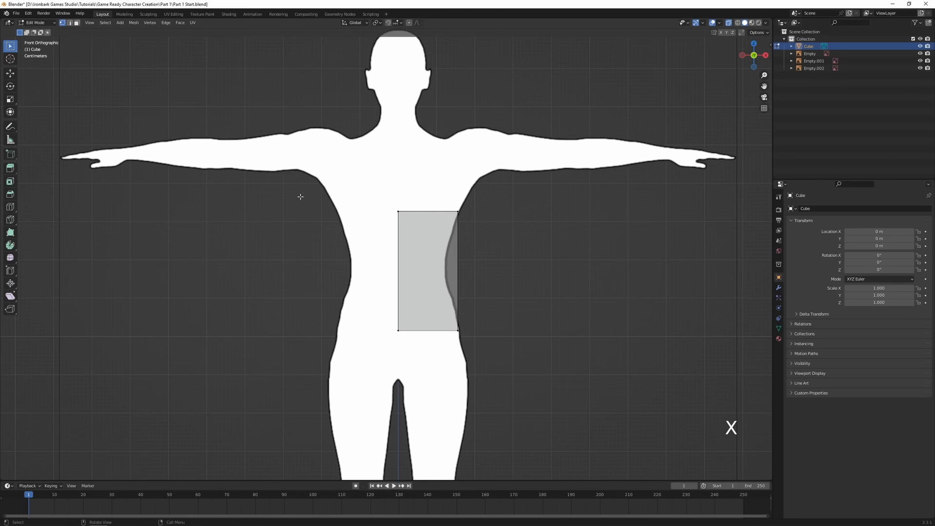
- Add a Mirror modifier on the X axis to the half cube
{"action": "left_click", "coordinate": [778, 289]}
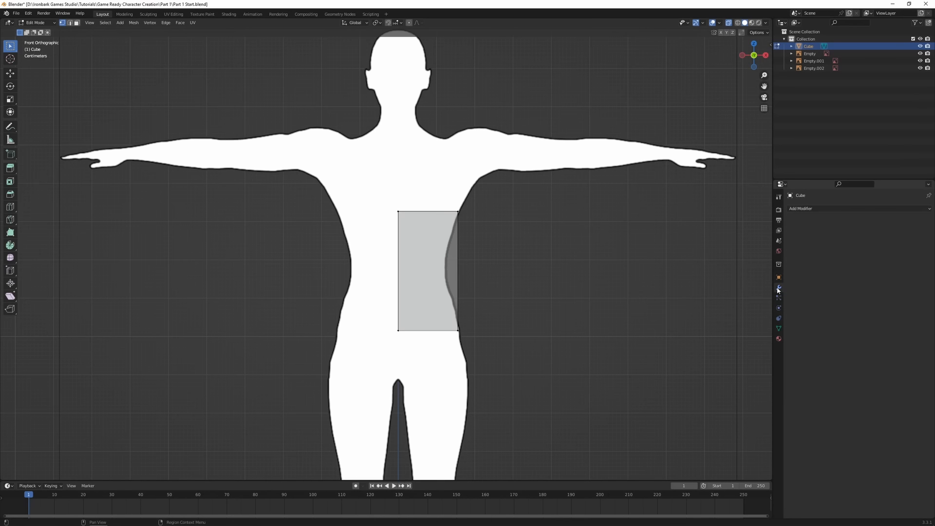
{"action": "left_click", "coordinate": [819, 207]}
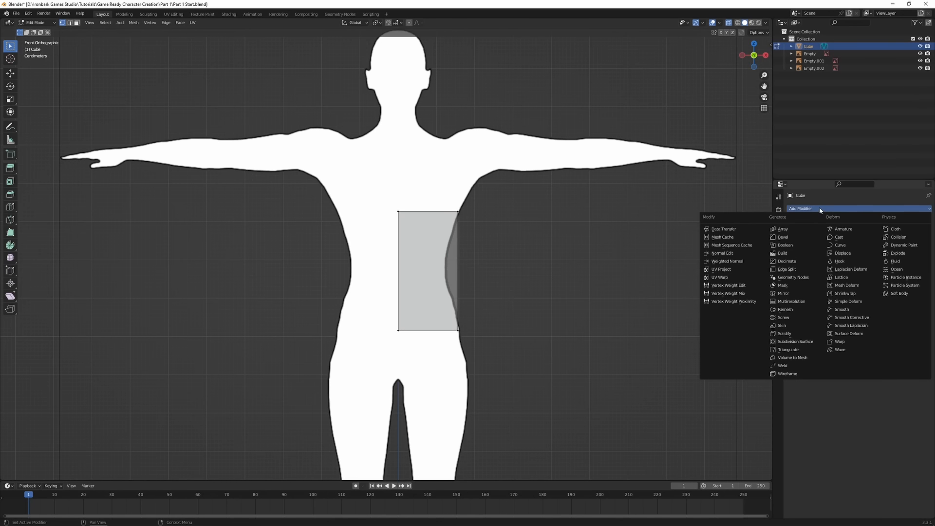
{"action": "left_click", "coordinate": [785, 294]}
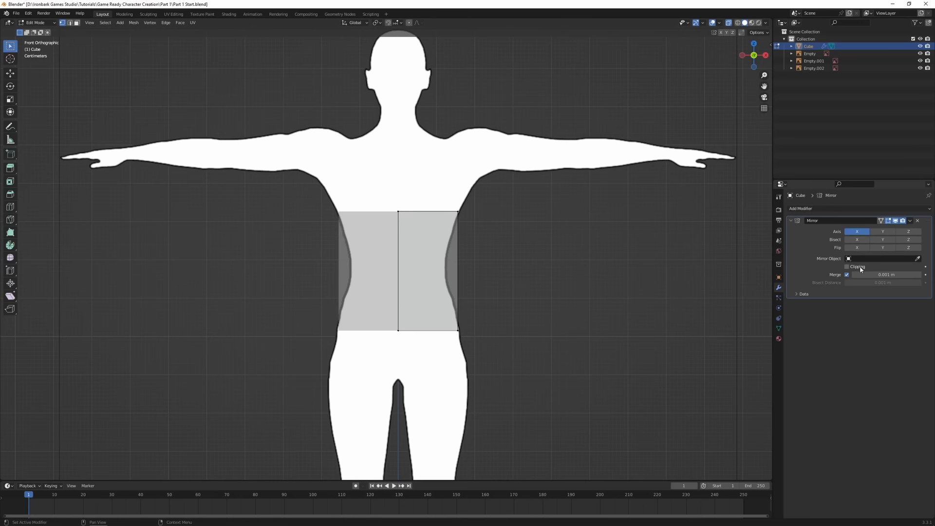
- Move the upper front vertex on the centre line away from the mirror seam, with Clipping off
{"action": "left_click", "coordinate": [398, 210]}
{"action": "key", "text": "g"}
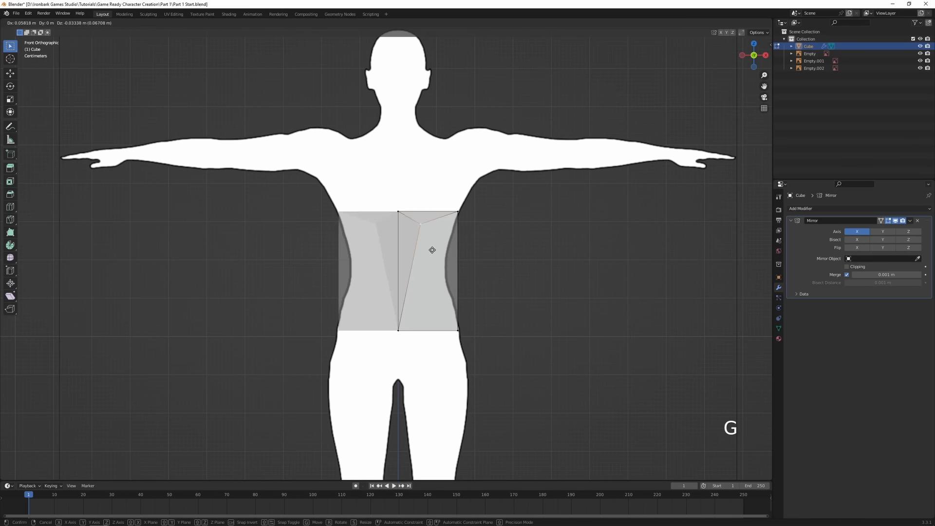